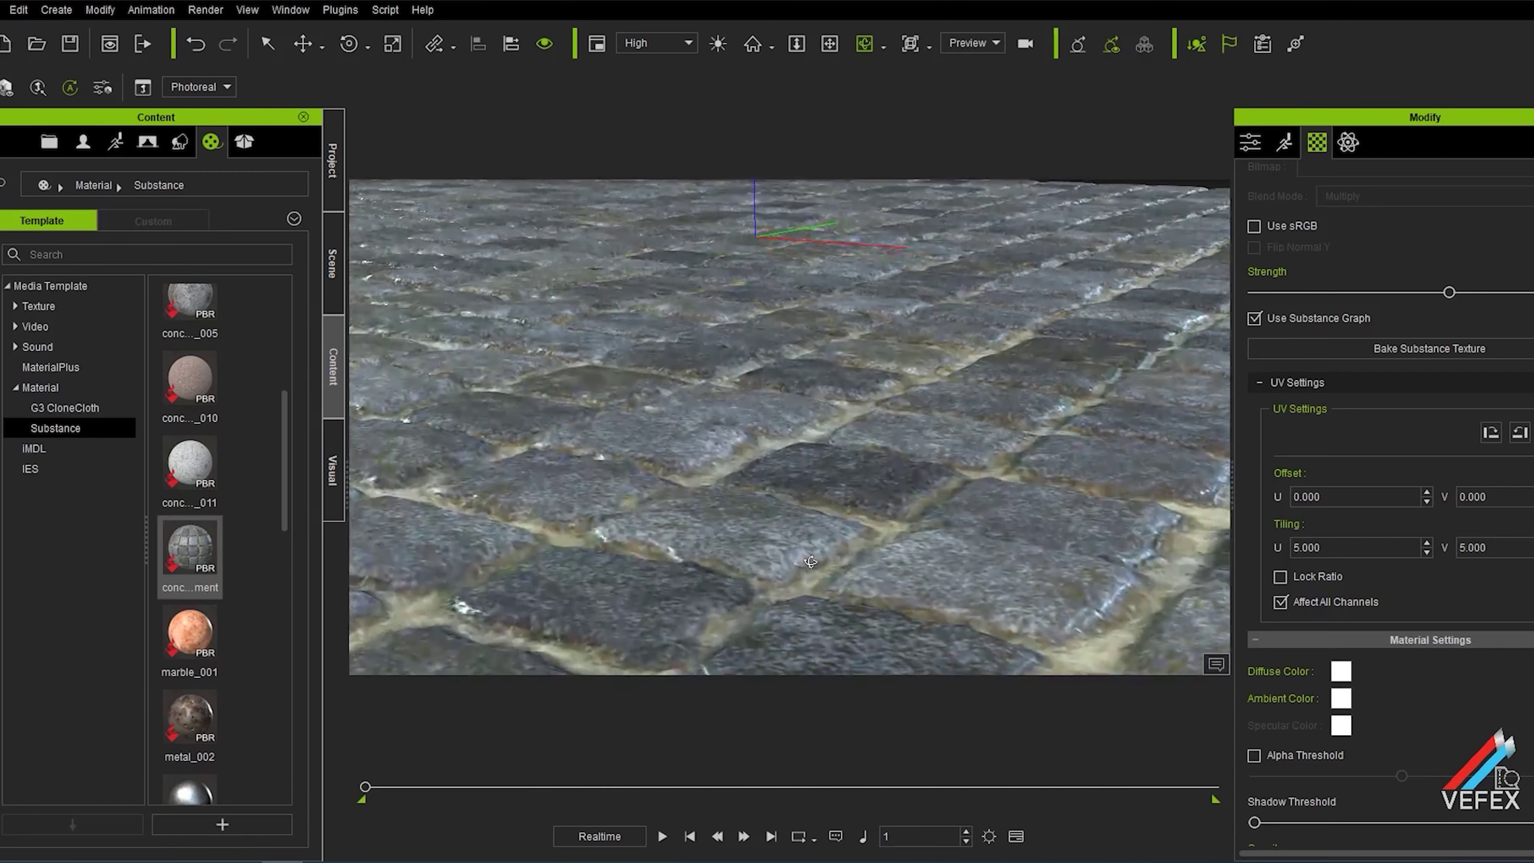
Set the output size of the concrete pavement Substance graph to 1024x1024, trying 2048x2048 for comparison.
left_click(1399, 653)
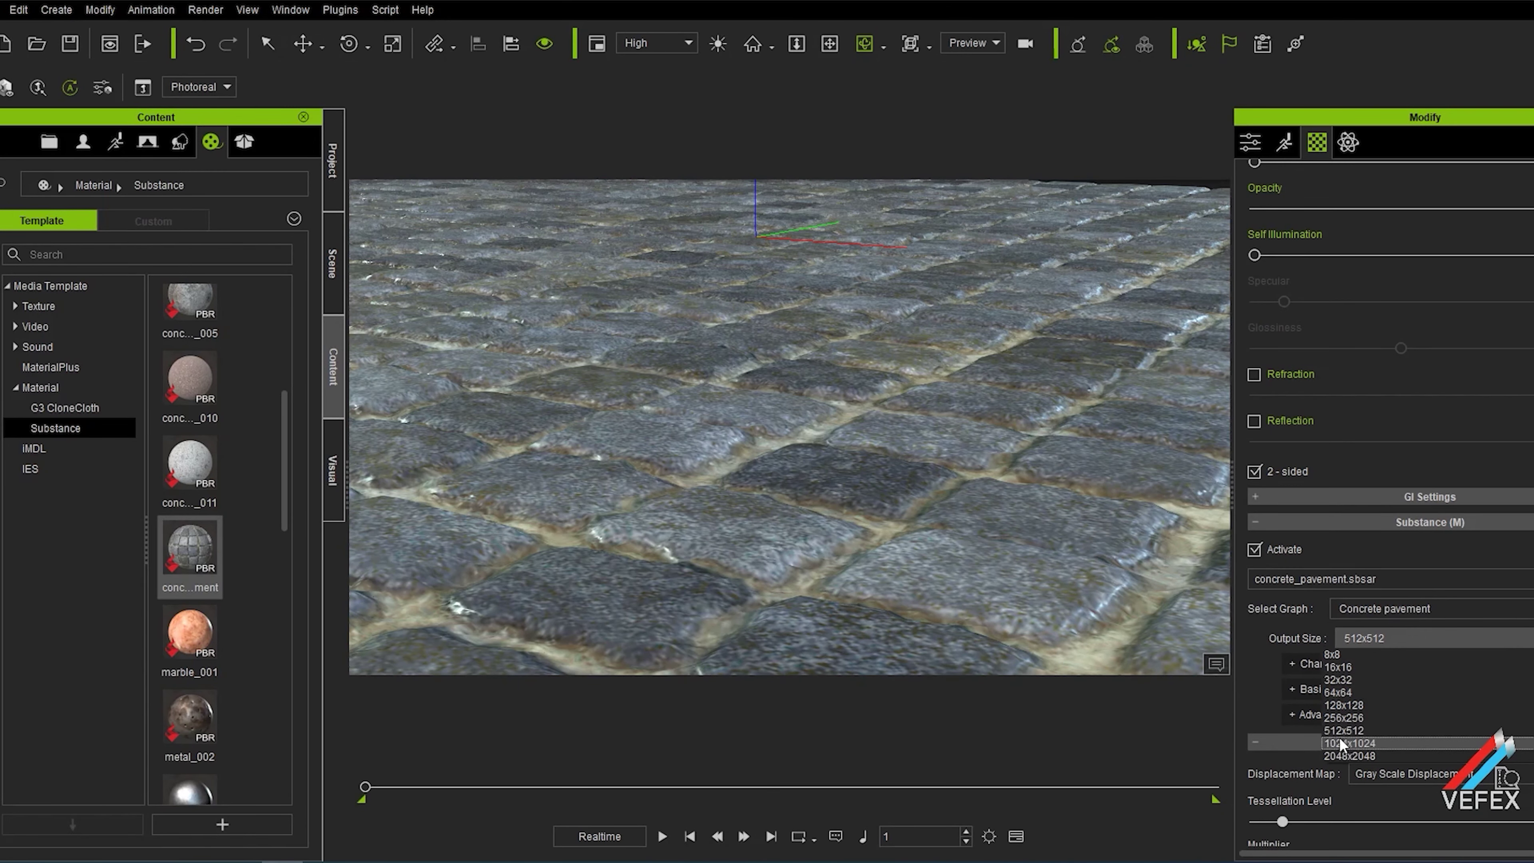
left_click(1393, 740)
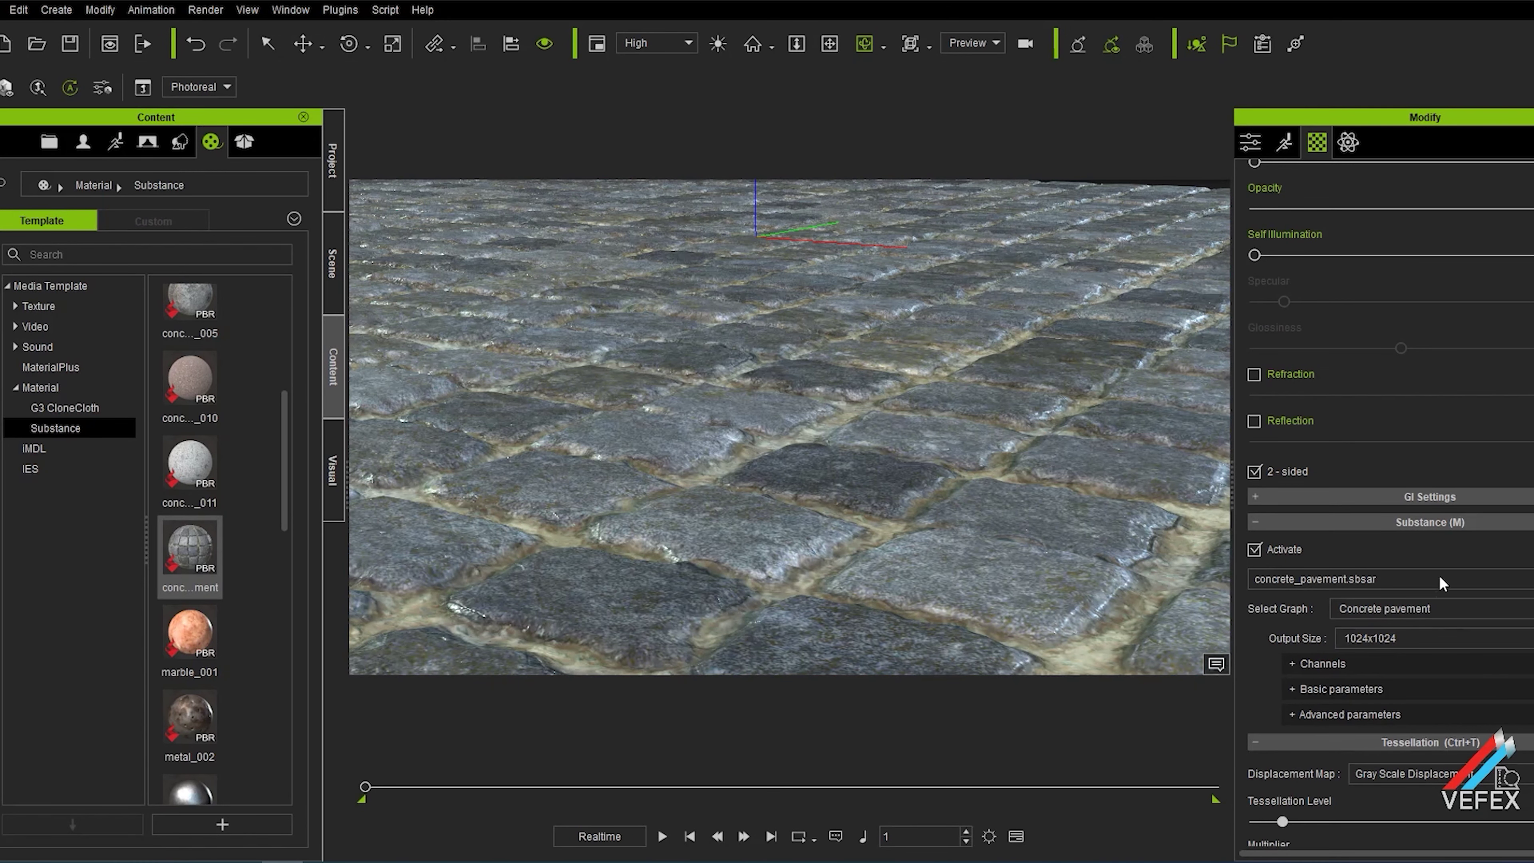
left_click(1403, 638)
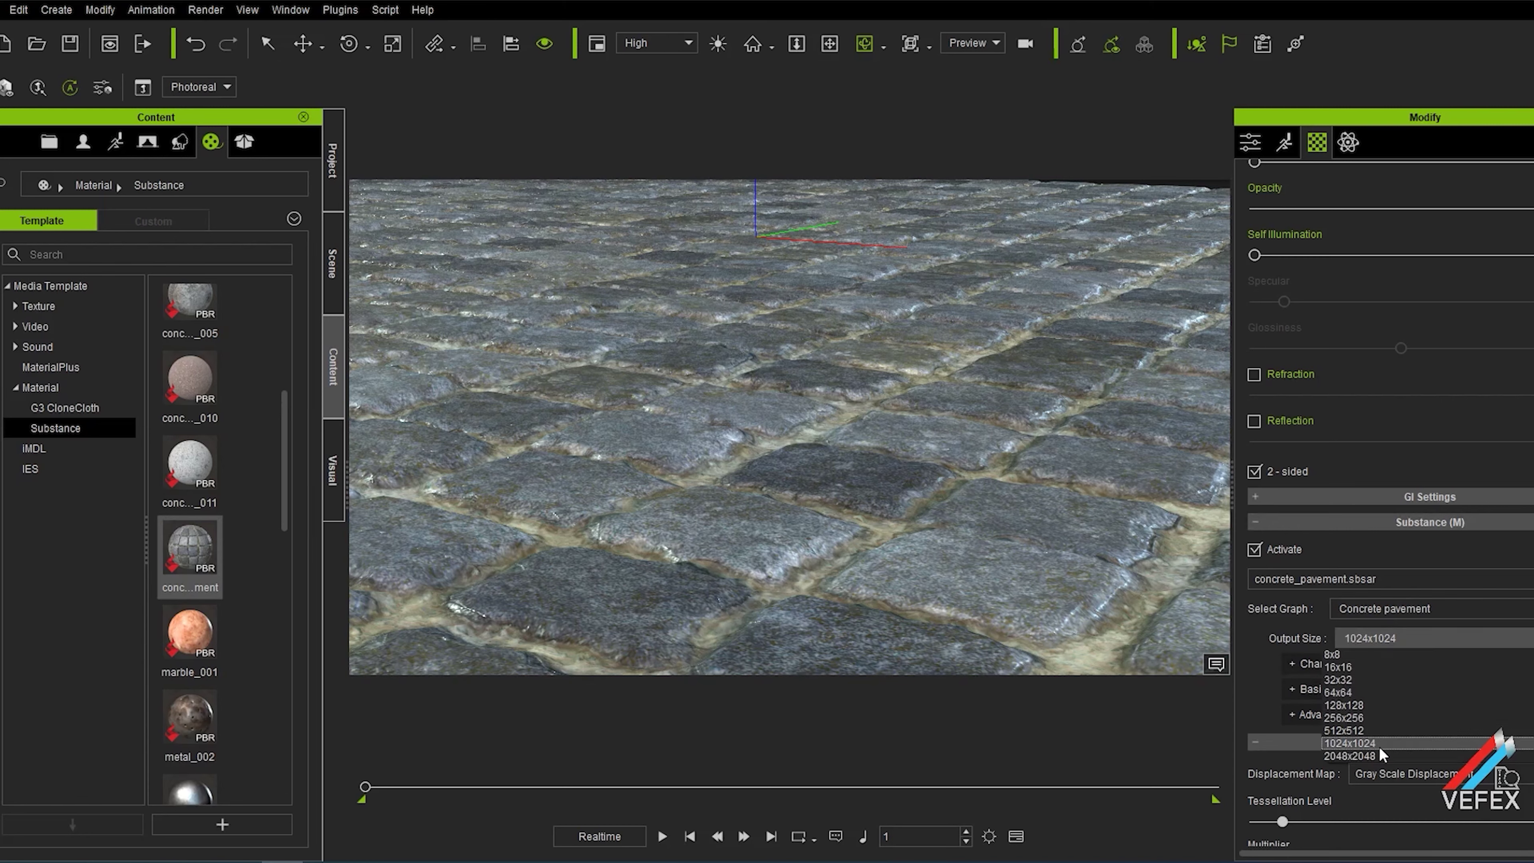
left_click(1350, 756)
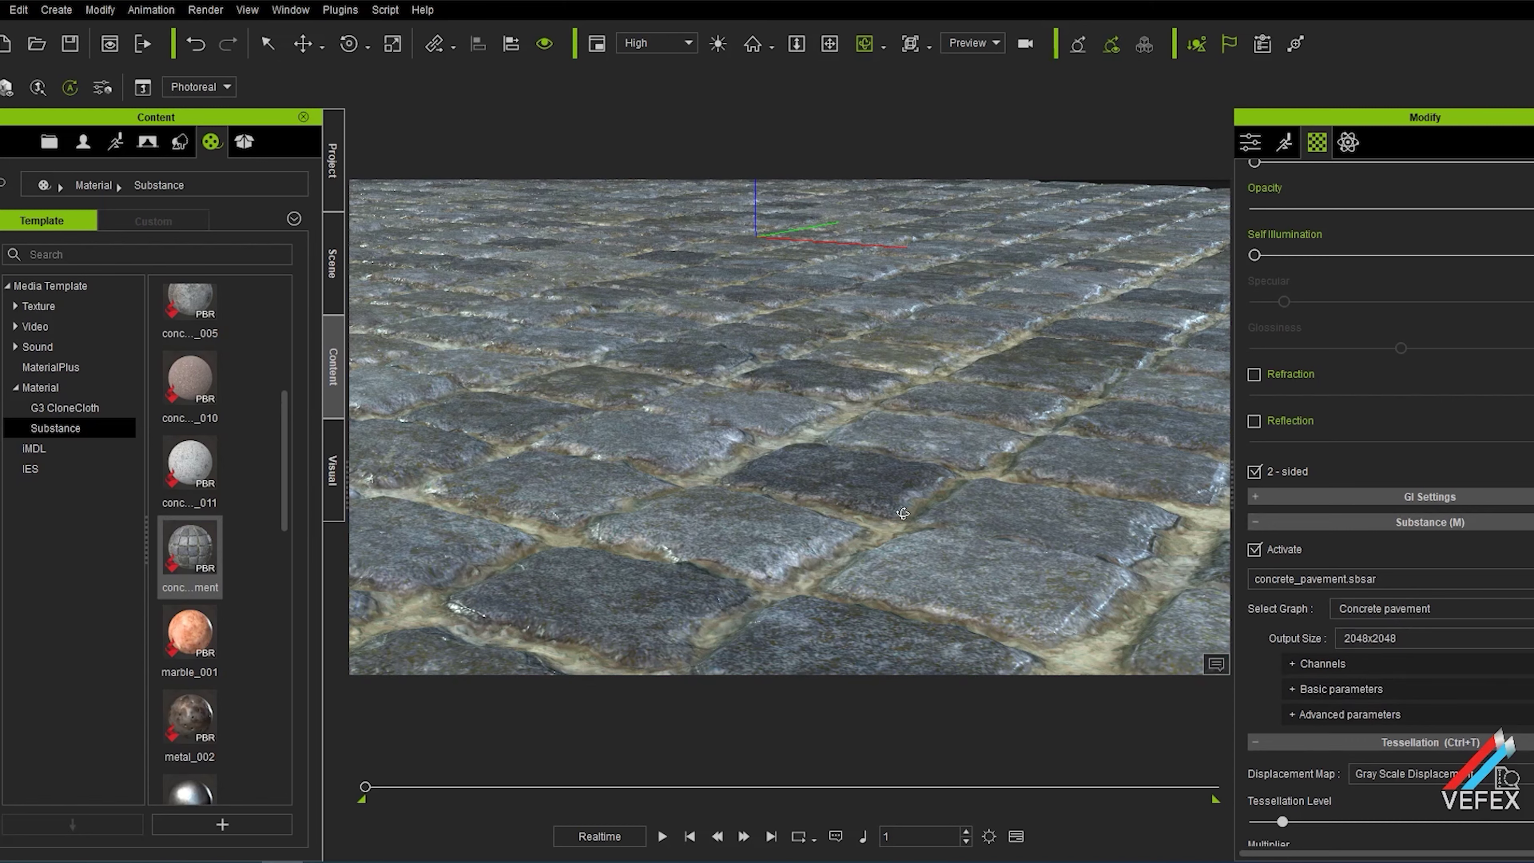
left_click(1373, 634)
left_click(1357, 741)
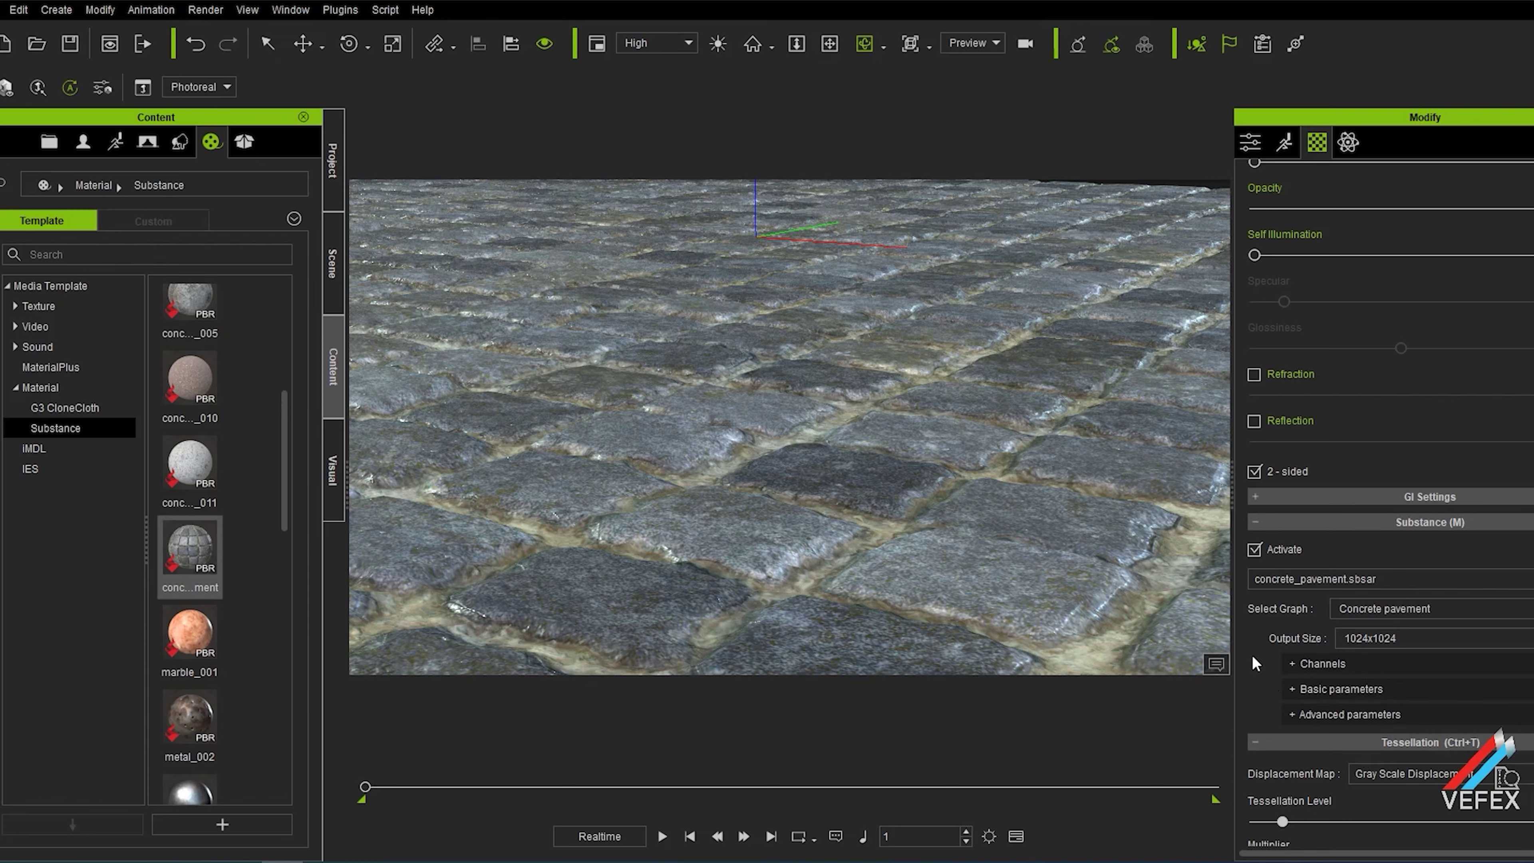
Reveal the Substance channels and basic parameters, then raise the Height Range to deepen the pavement relief.
left_click(1362, 665)
scroll(1435, 653, "down", 5)
left_click(1357, 512)
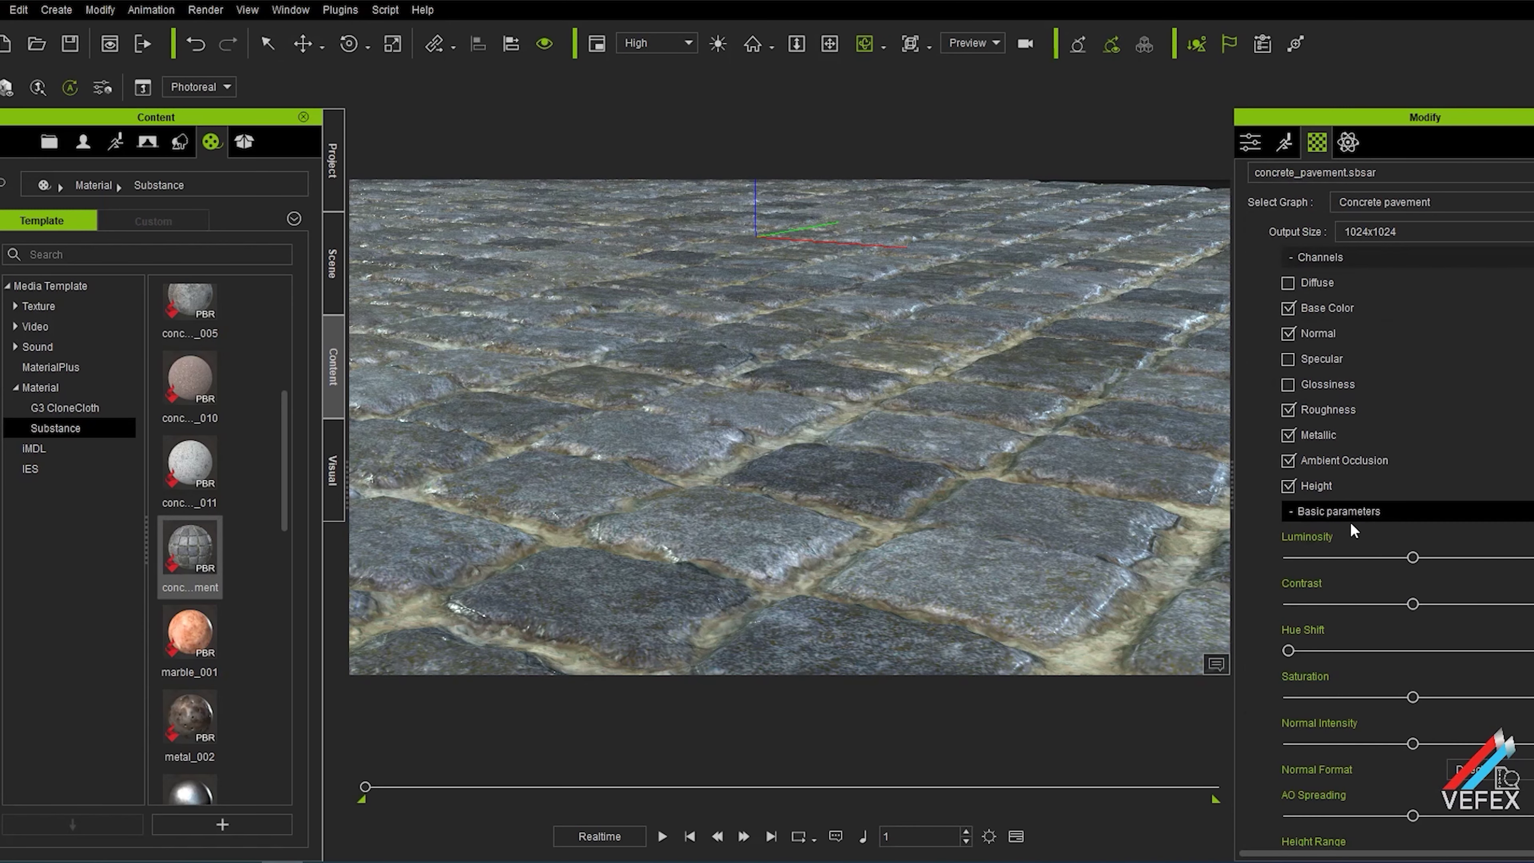
scroll(1357, 509, "down", 6)
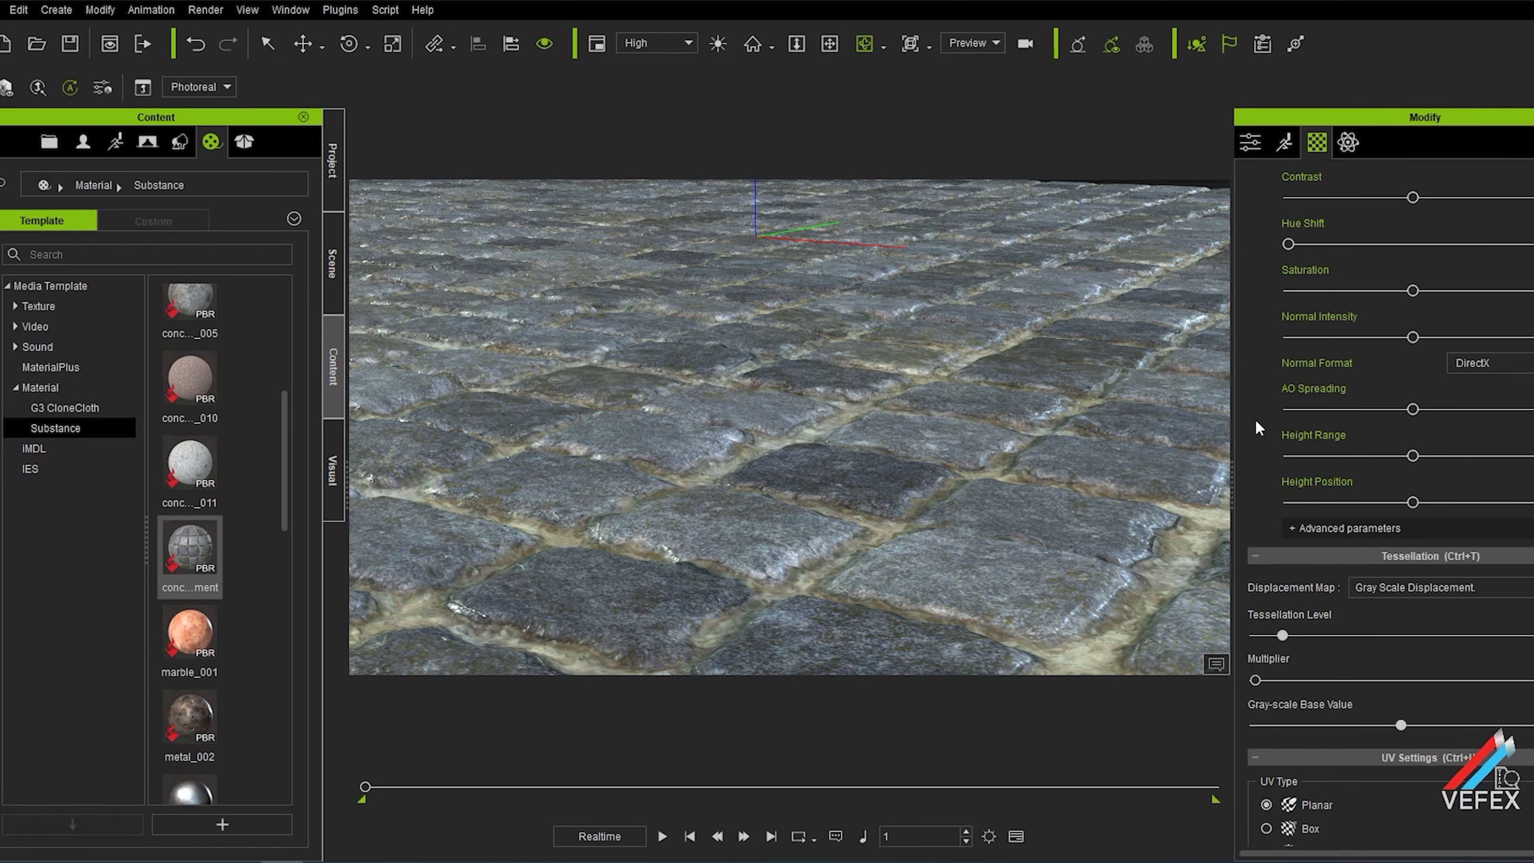
scroll(1269, 371, "up", 1)
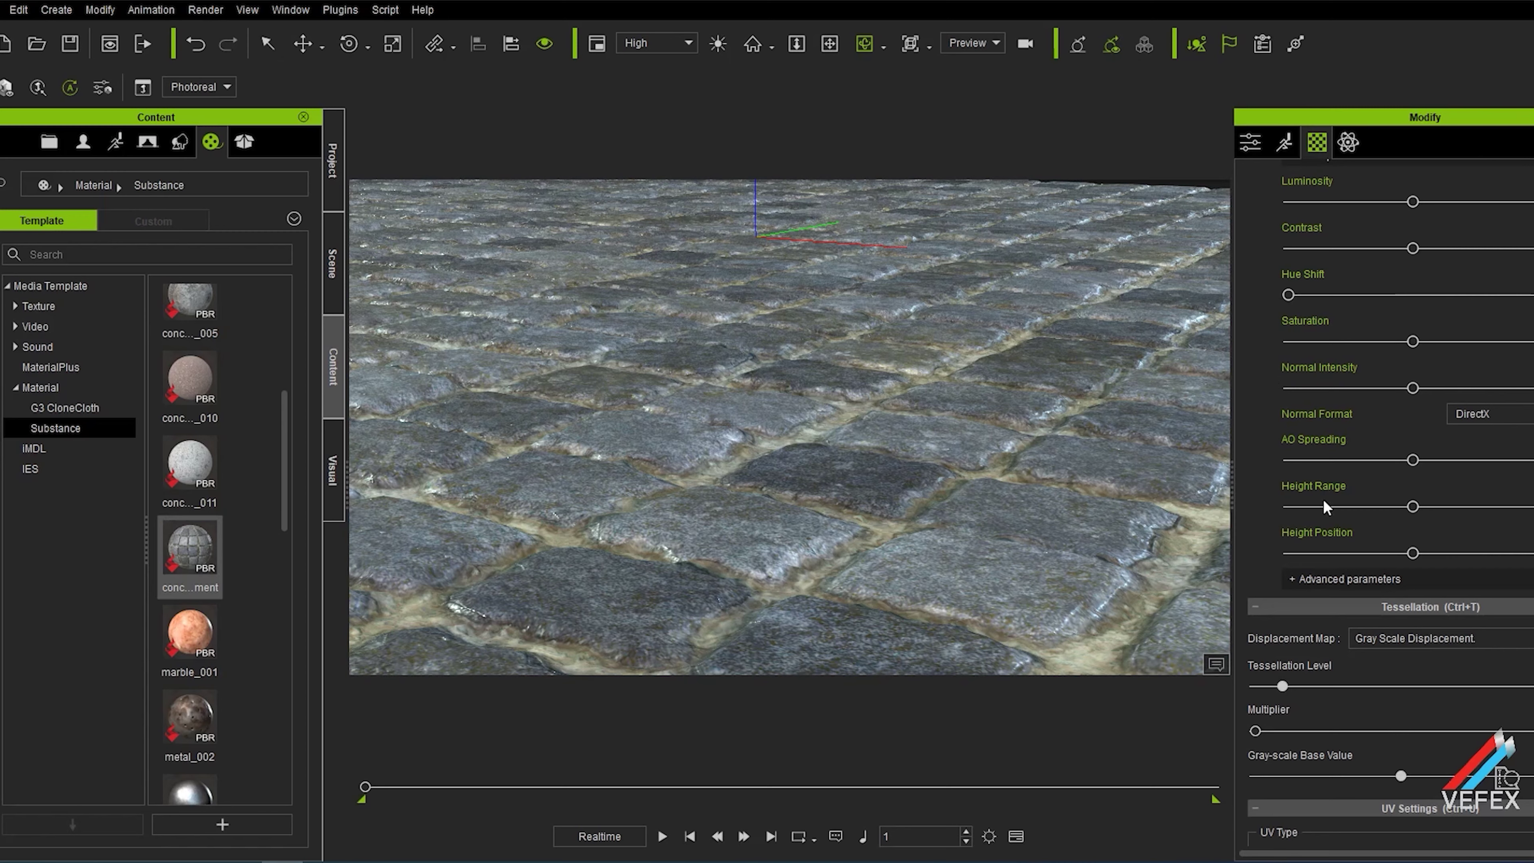
left_click_drag(1415, 507, 1500, 506)
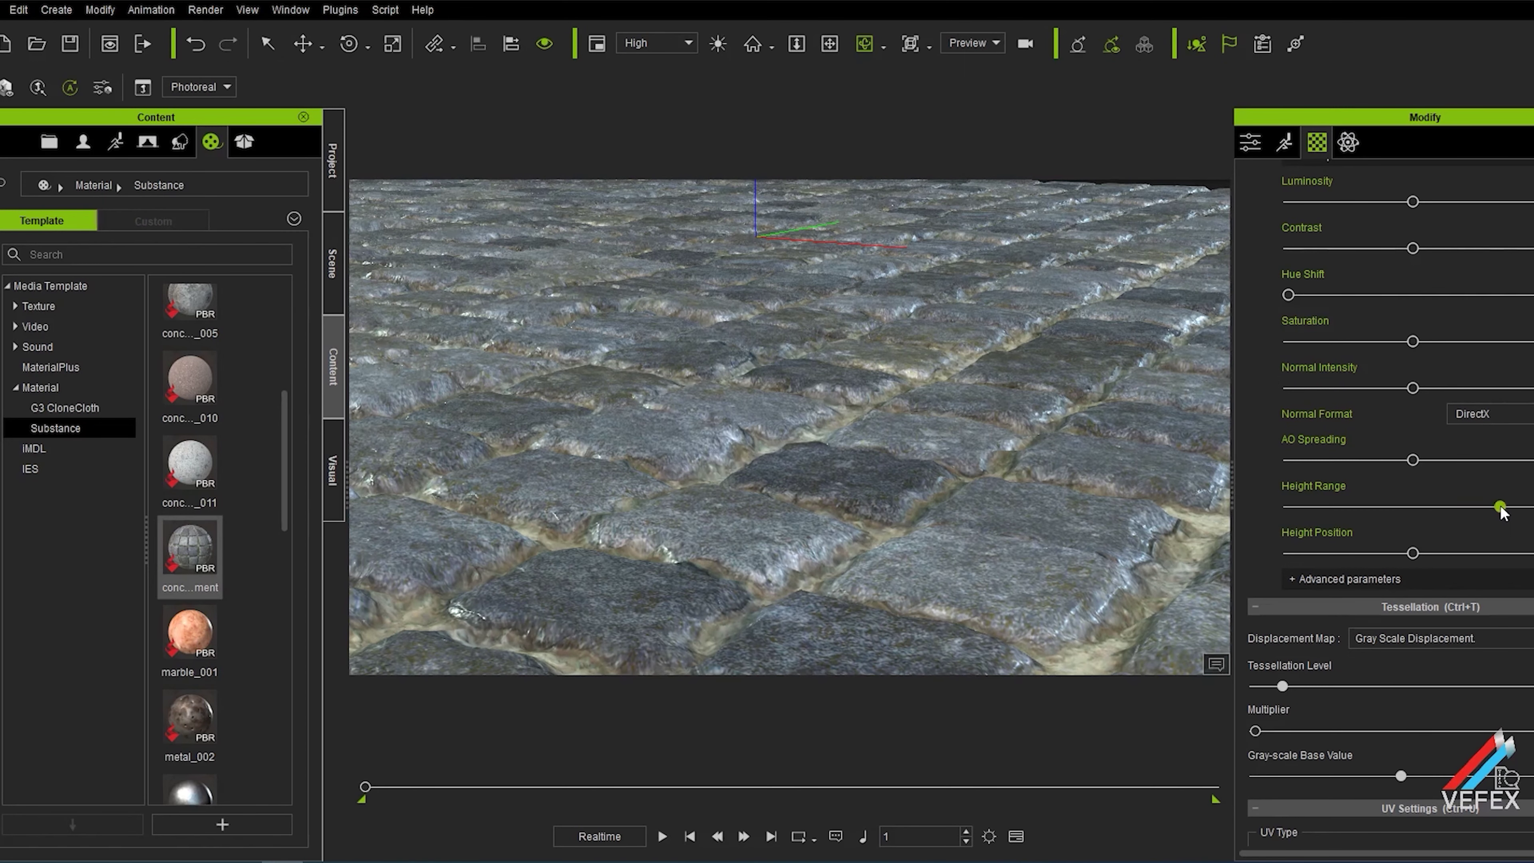
left_click_drag(1118, 624, 1136, 520)
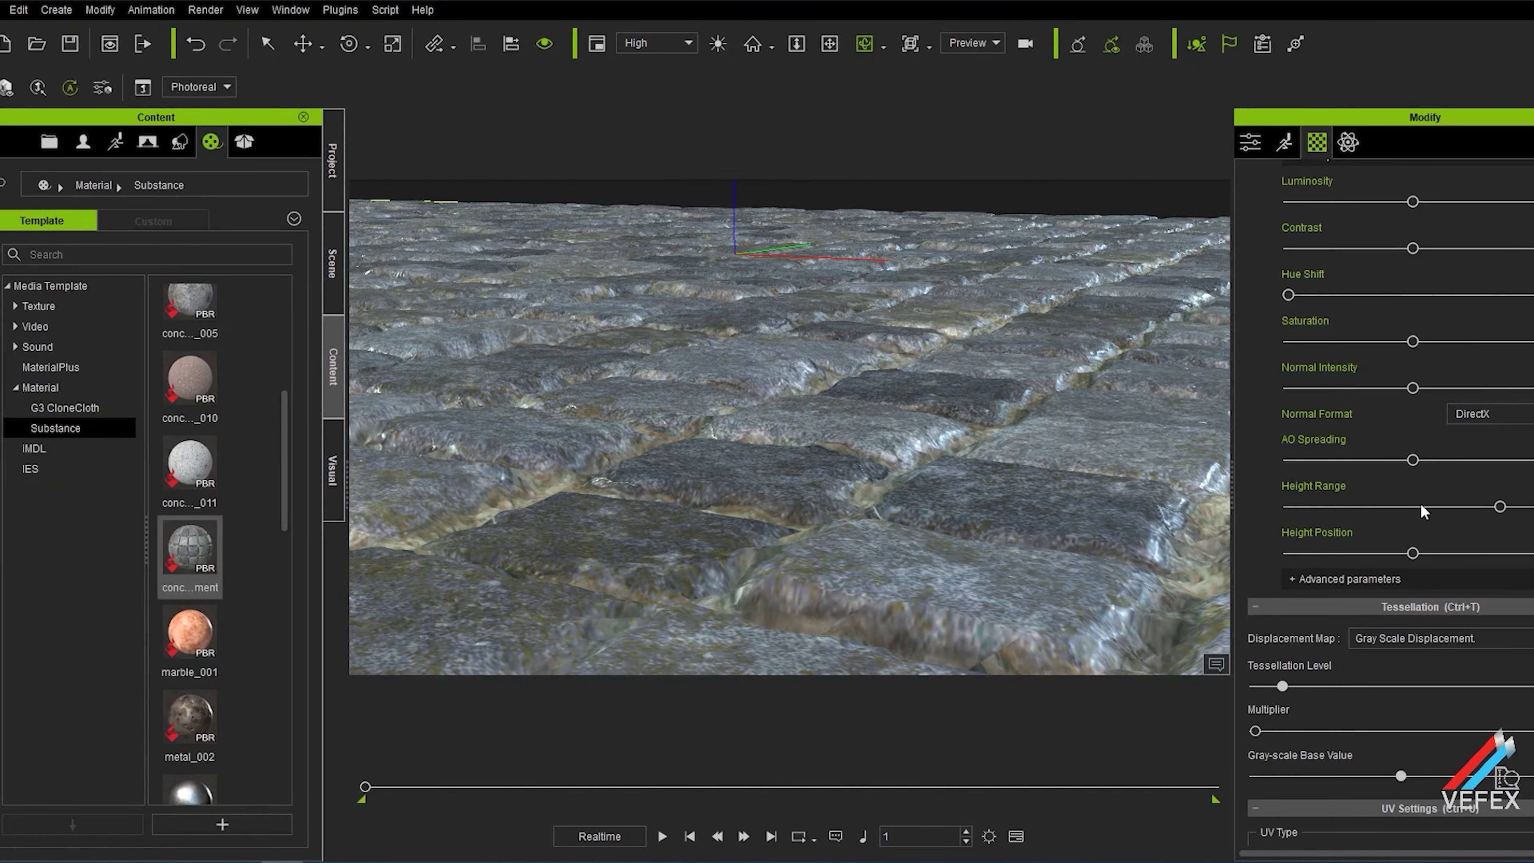
Raise Height Range to near maximum and increase the pavement's Height Position, Normal Intensity and AO Spreading.
left_click_drag(1498, 506, 1508, 508)
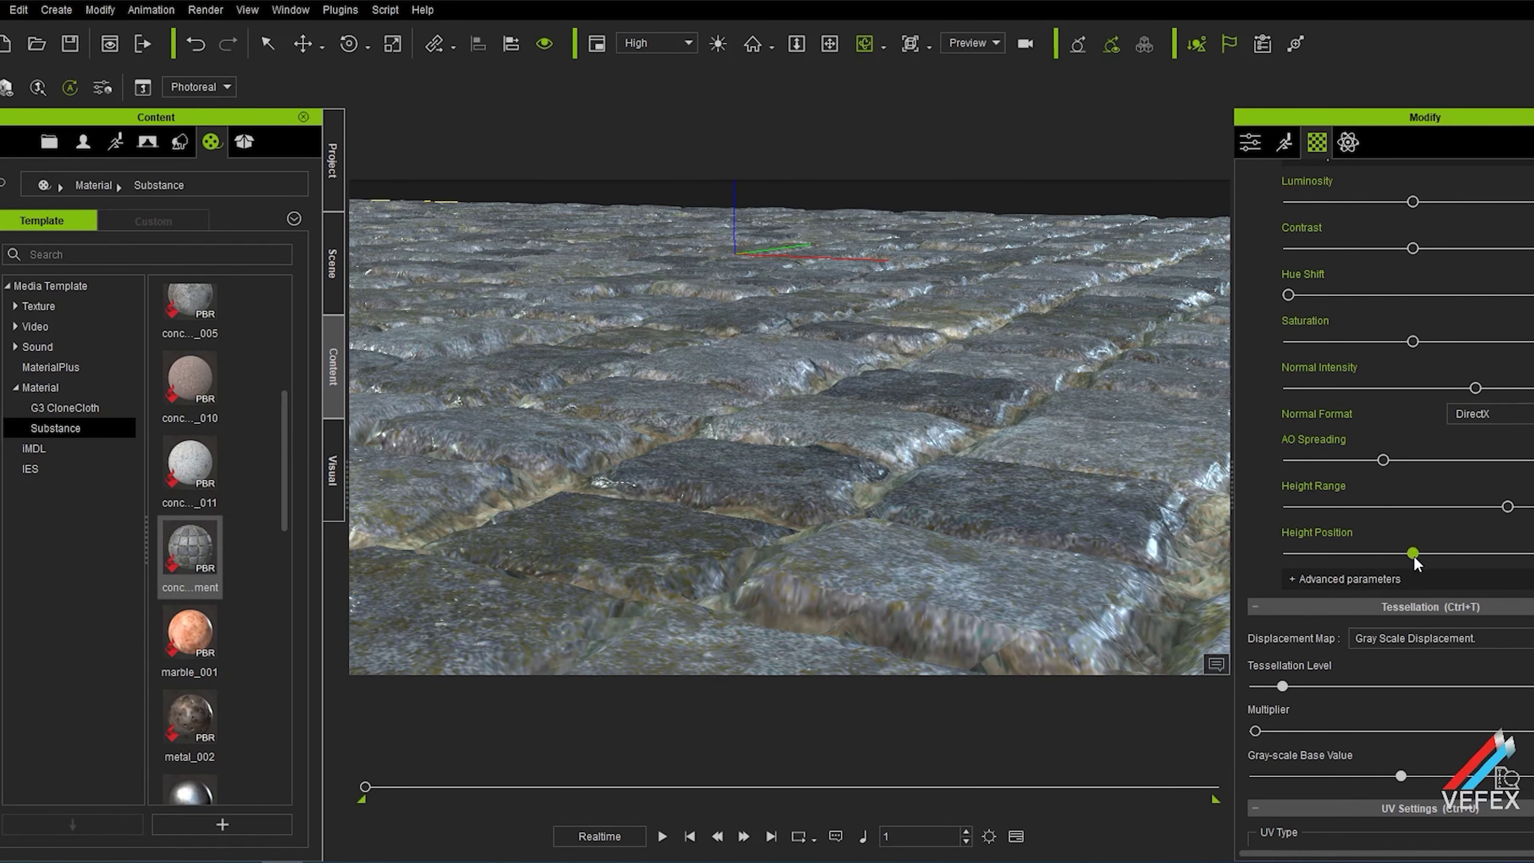
left_click_drag(1413, 553, 1437, 551)
mouse_move(1508, 507)
left_mouse_down()
mouse_move(1482, 508)
mouse_move(1533, 506)
left_mouse_up()
left_click_drag(1385, 462, 1453, 467)
right_click_drag(791, 469, 953, 474)
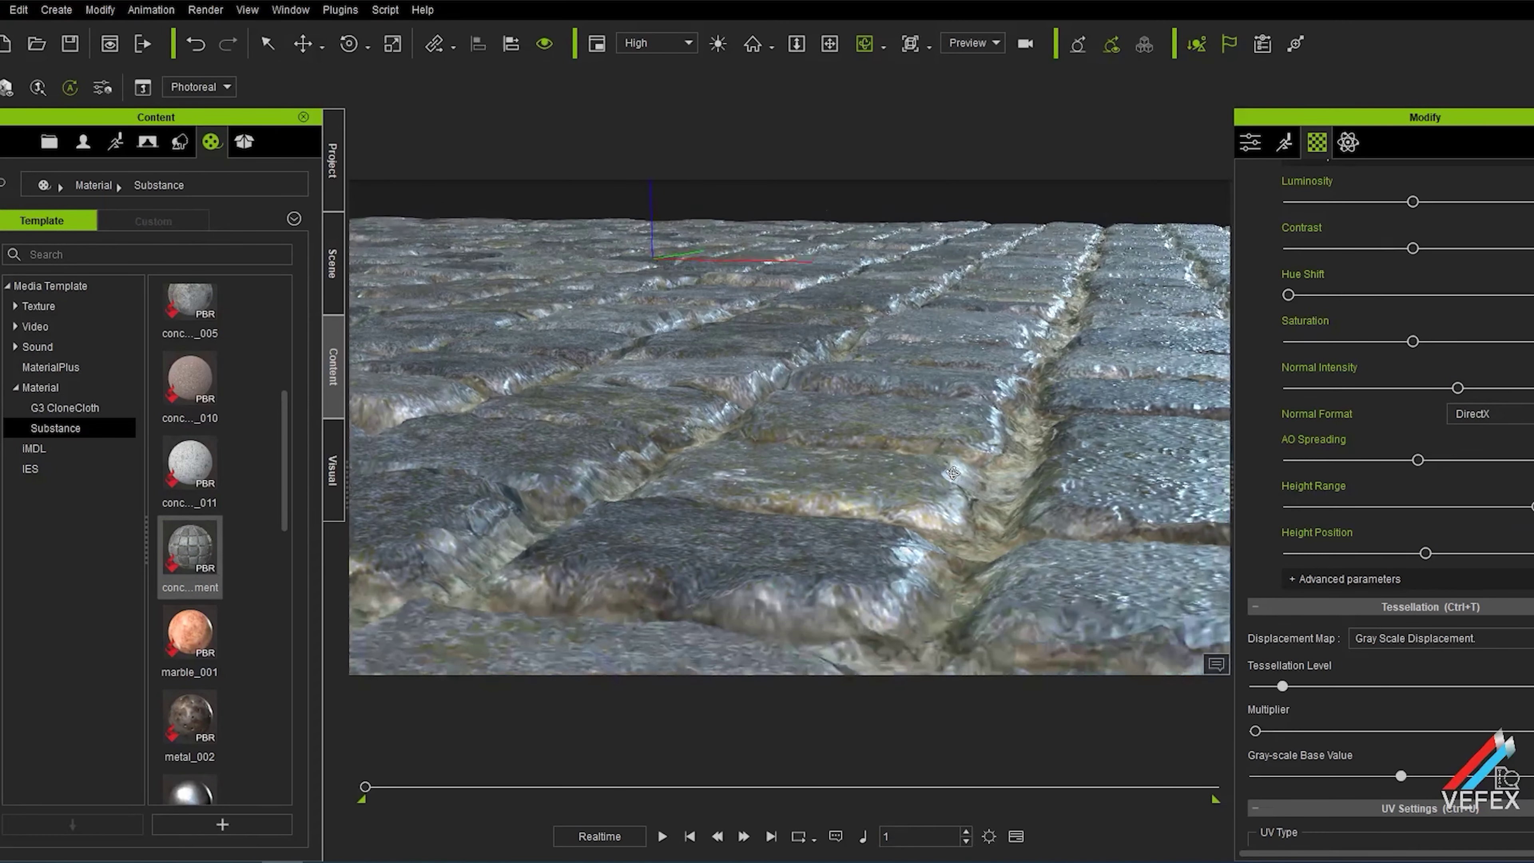
middle_click_drag(954, 473, 785, 505)
scroll(755, 519, "down", 3)
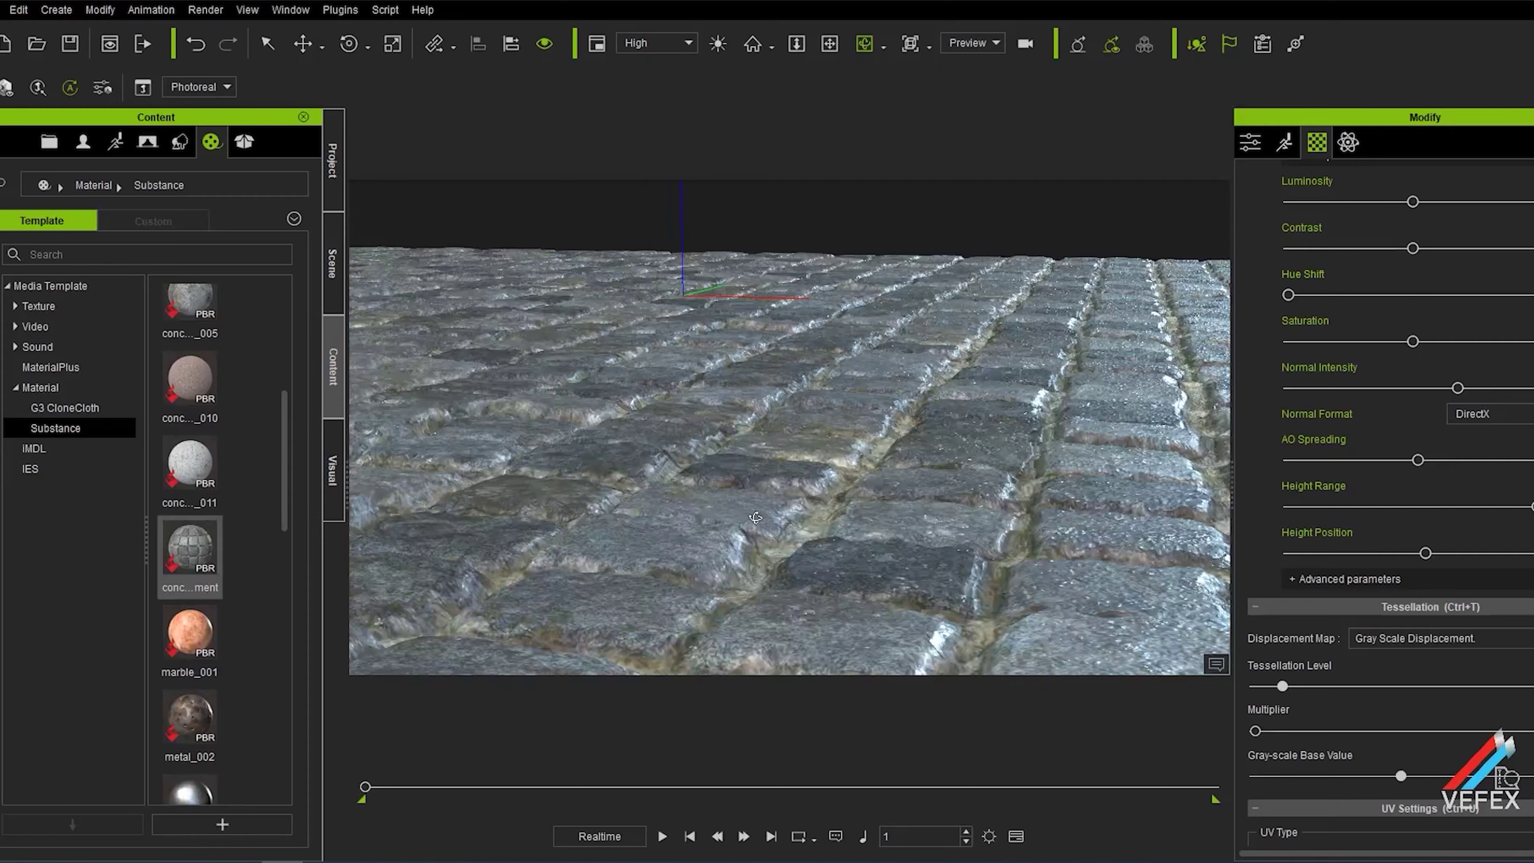
mouse_move(755, 519)
right_mouse_down()
mouse_move(798, 496)
mouse_move(758, 501)
right_mouse_up()
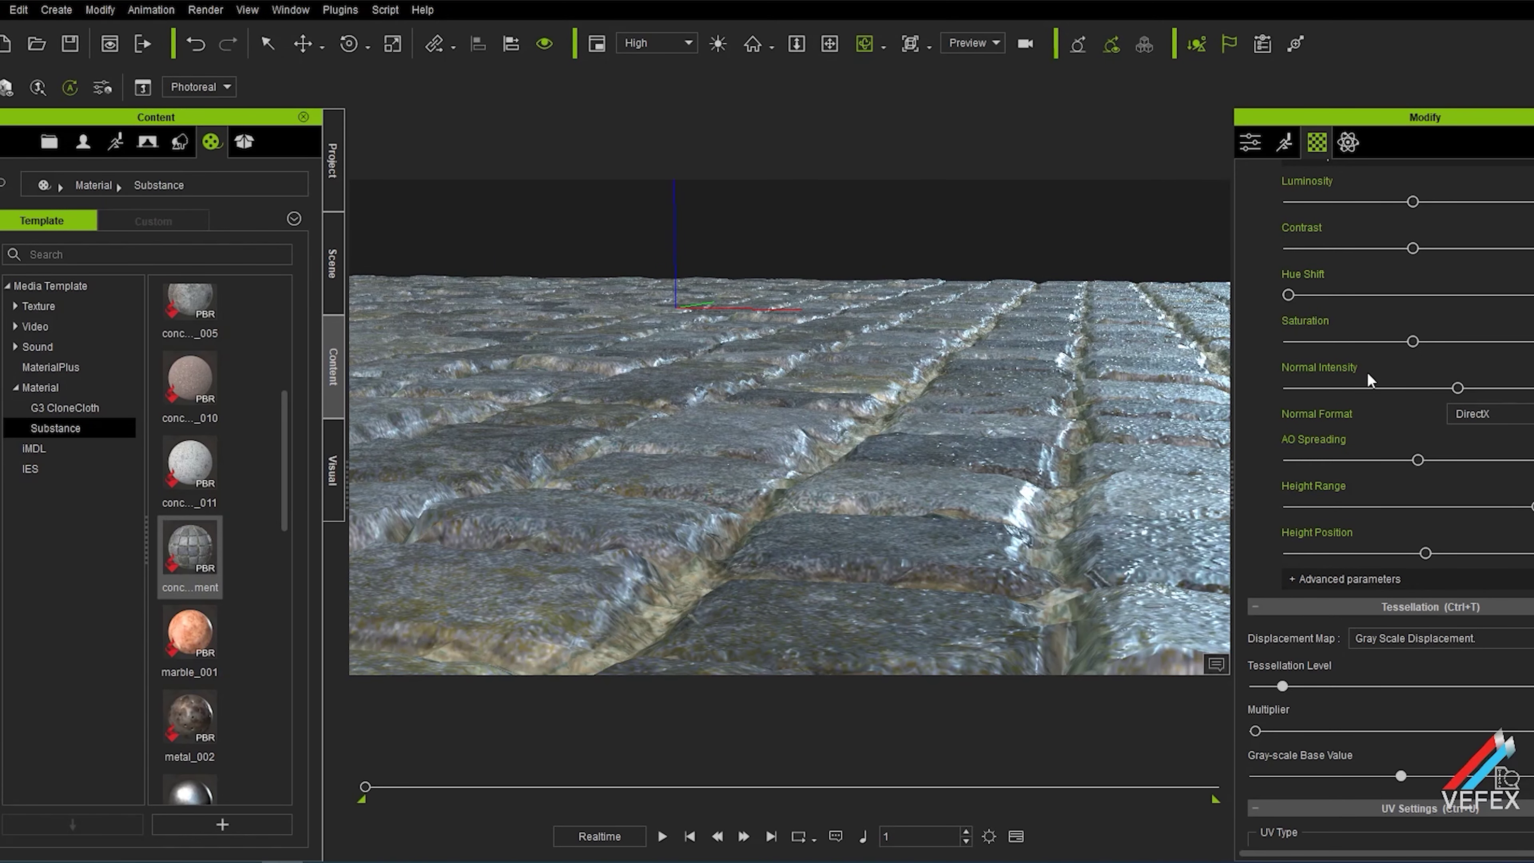
Raise the pavement material's Luminosity slightly and its Contrast moderately.
scroll(1421, 311, "up", 3)
left_click_drag(1414, 304, 1478, 350)
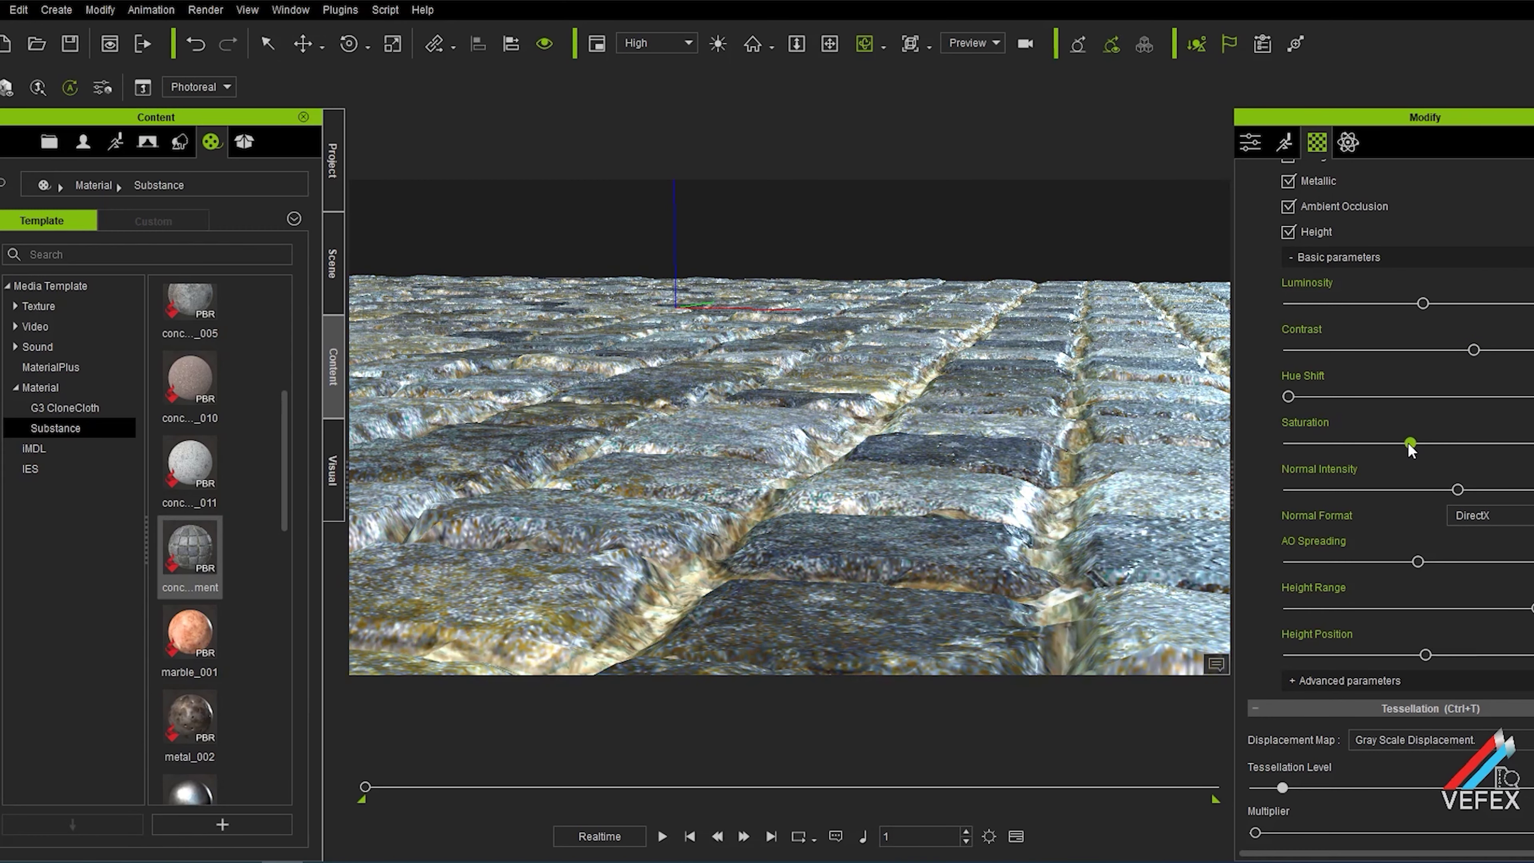
left_click_drag(1475, 350, 1453, 350)
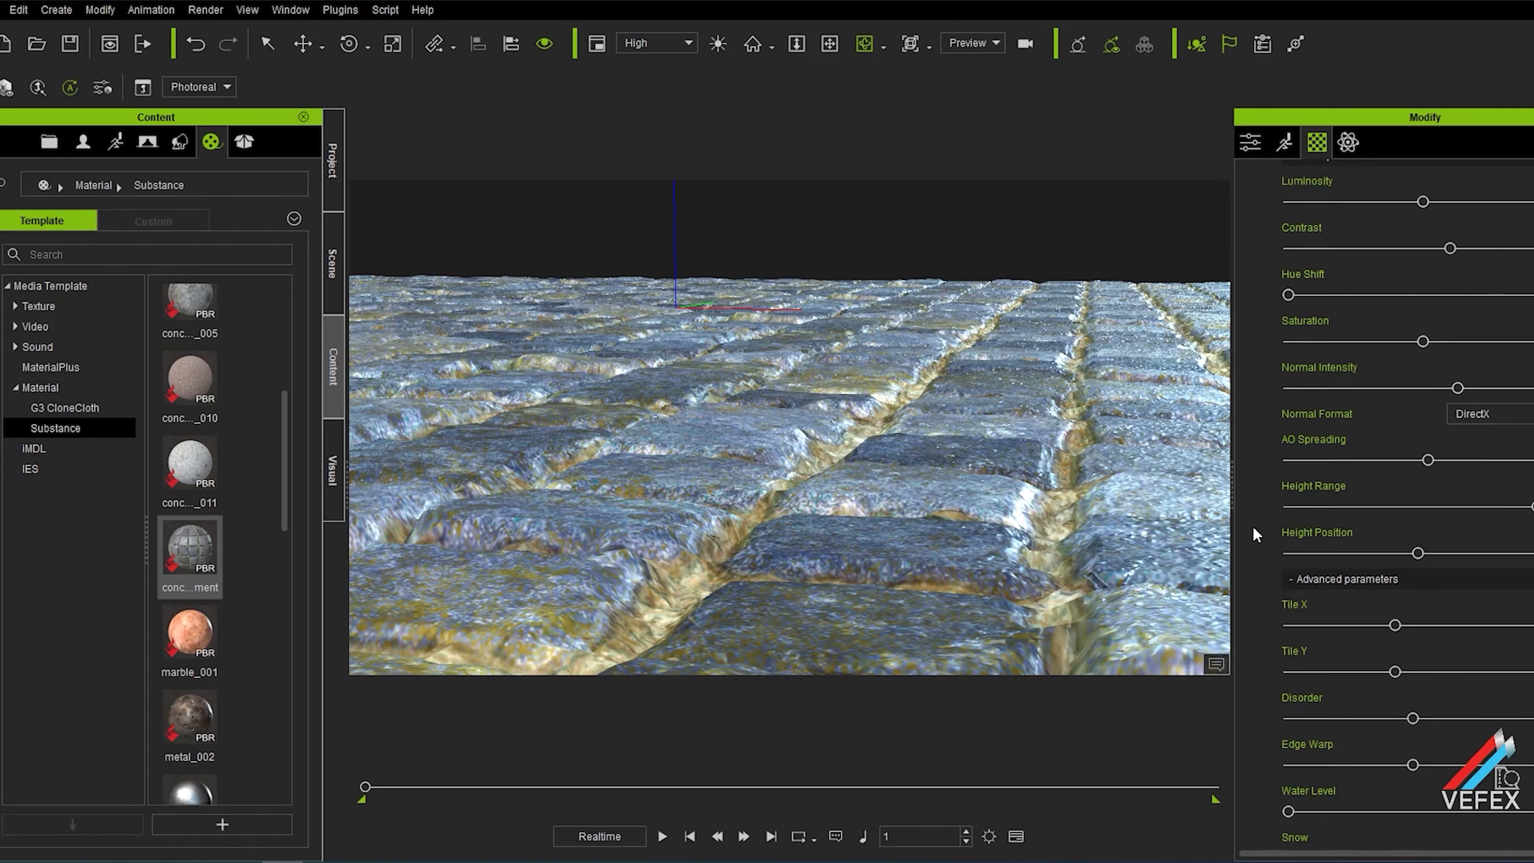
Raise the Water Level in the Substance advanced parameters to fill the gaps between the stones.
scroll(1259, 527, "down", 3)
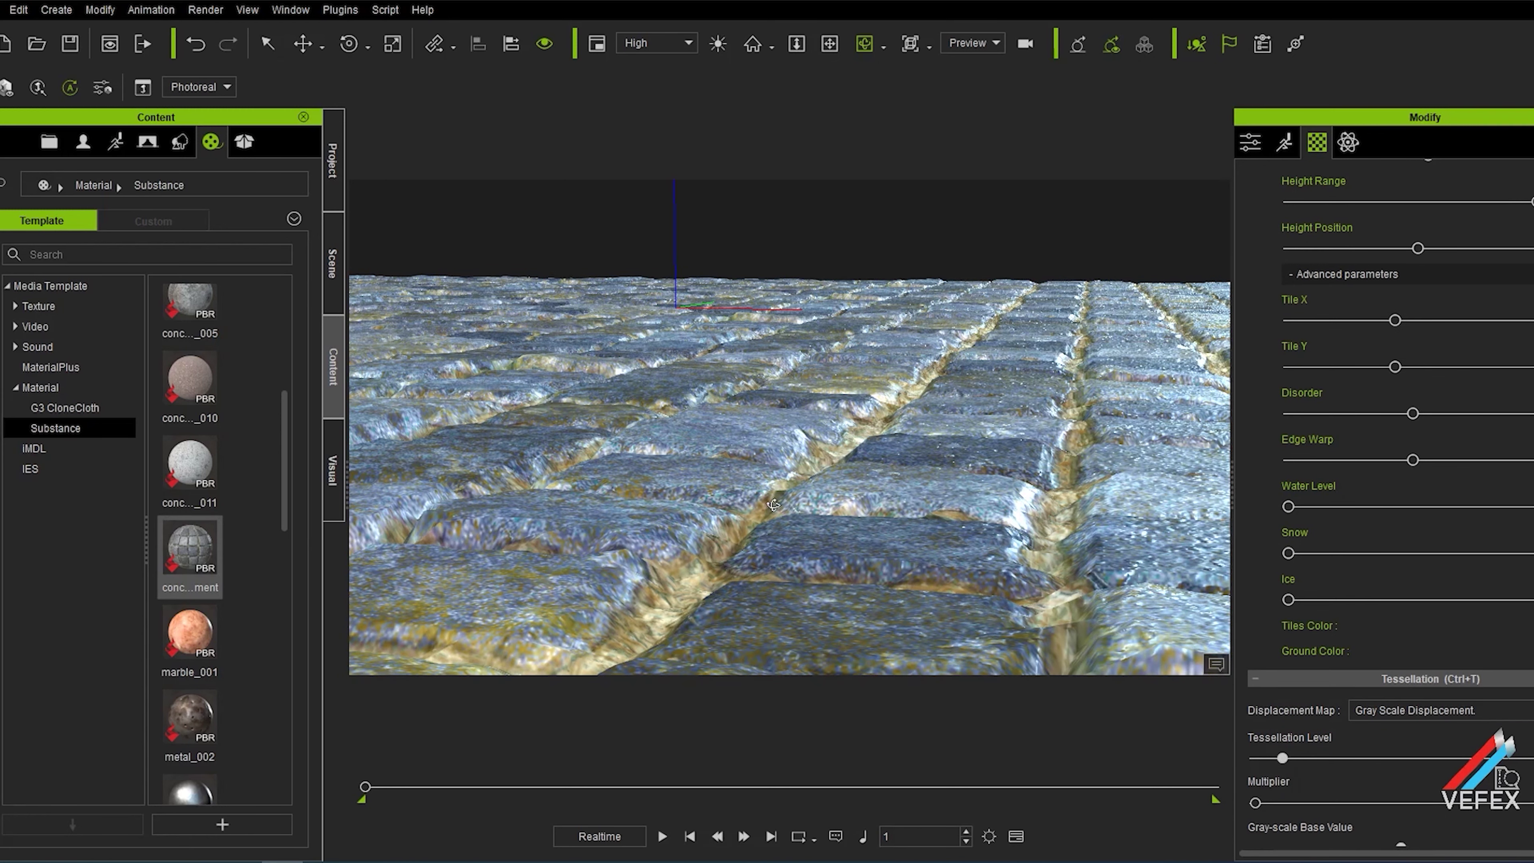
left_click_drag(1291, 504, 1348, 507)
left_click(1362, 507)
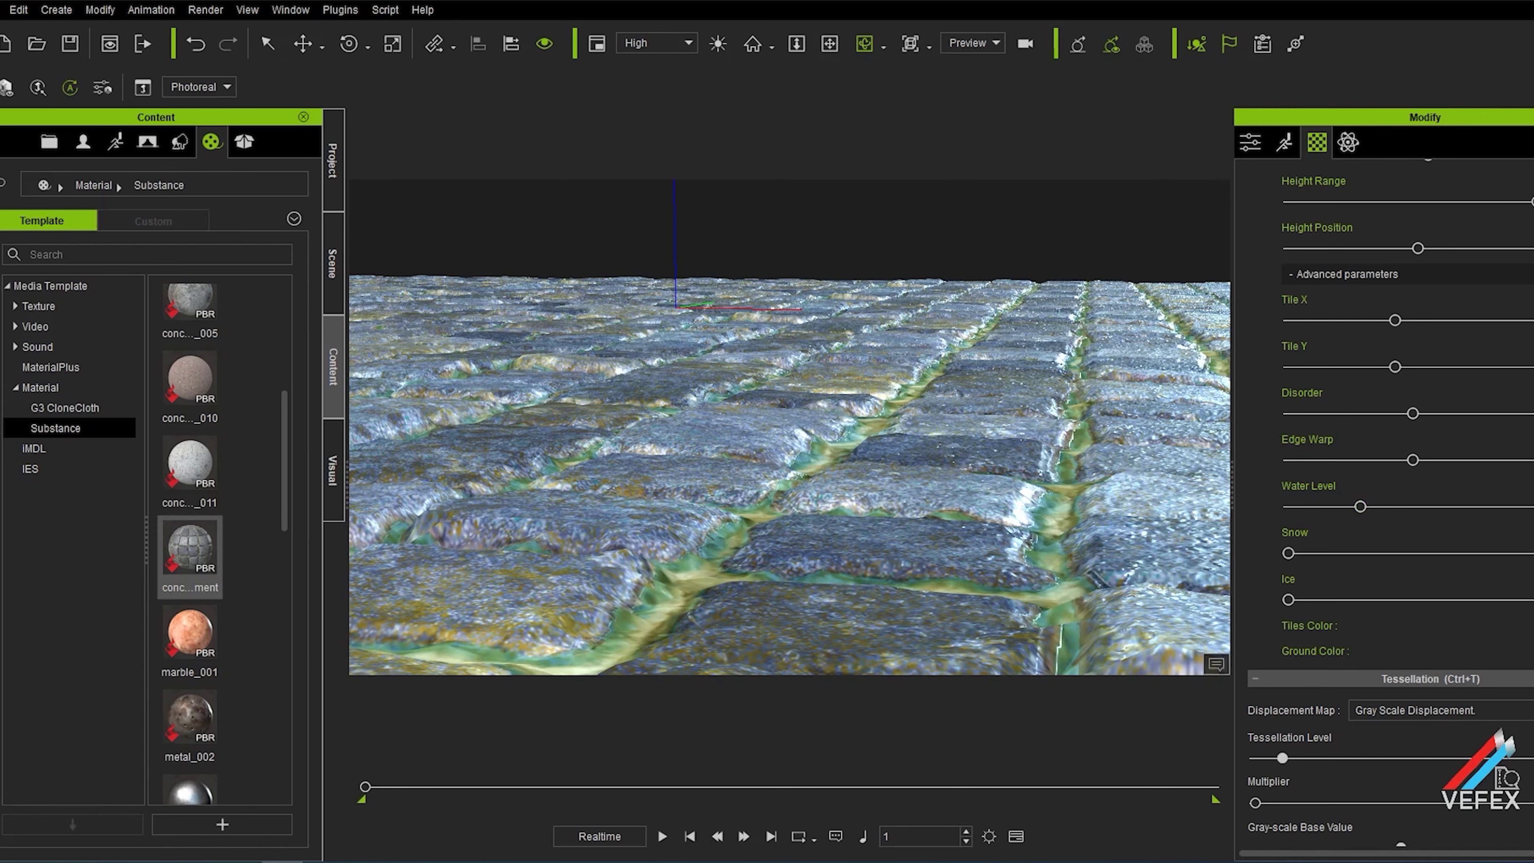
Darken the Tiles Color of the pavement Substance, keeping its bluish-grey hue.
left_click(1482, 625)
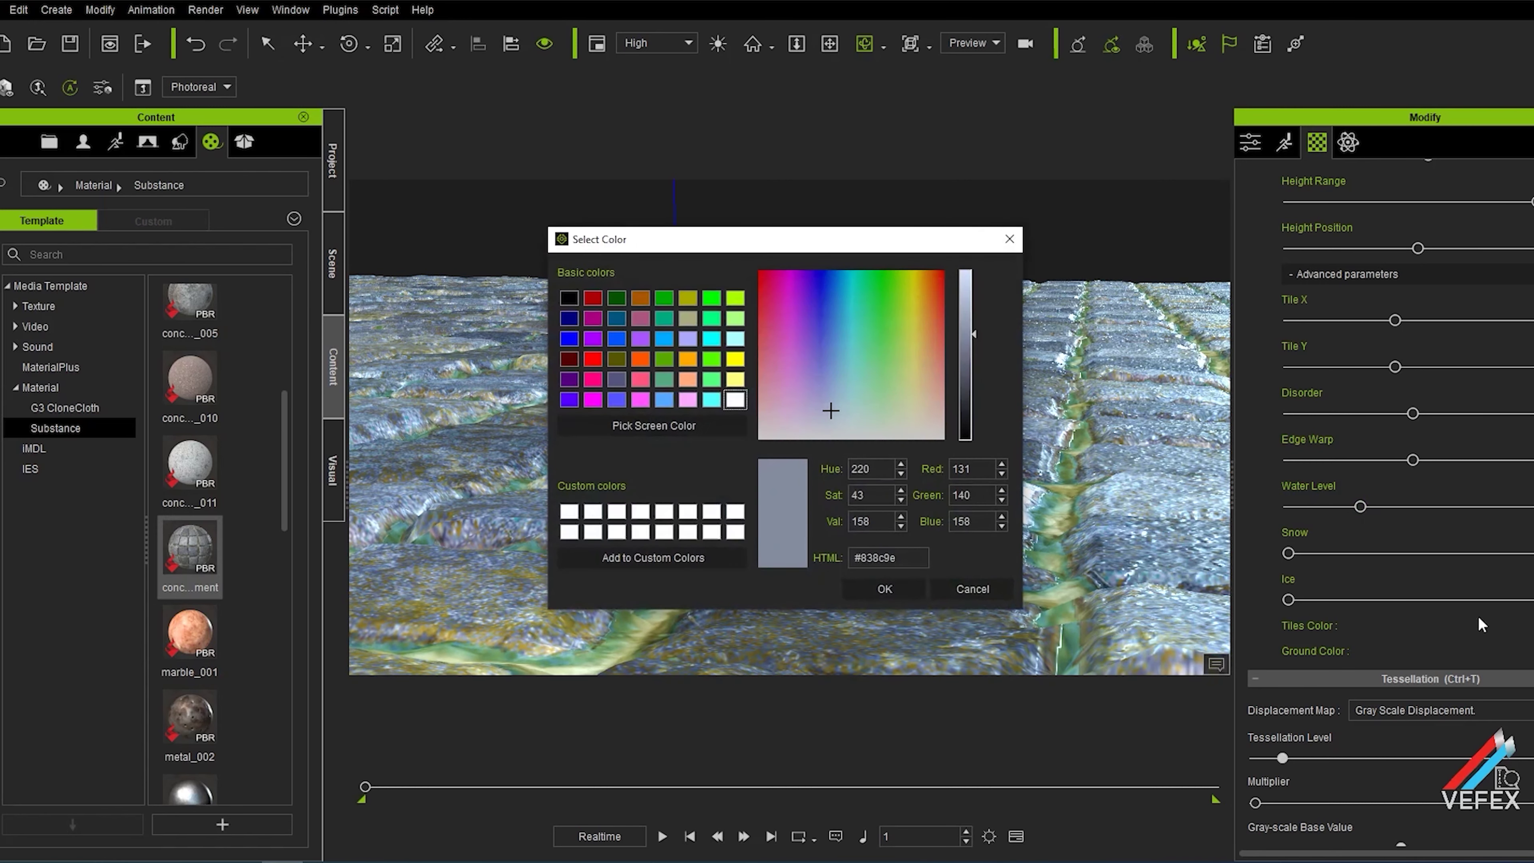
left_click(969, 354)
left_click(885, 591)
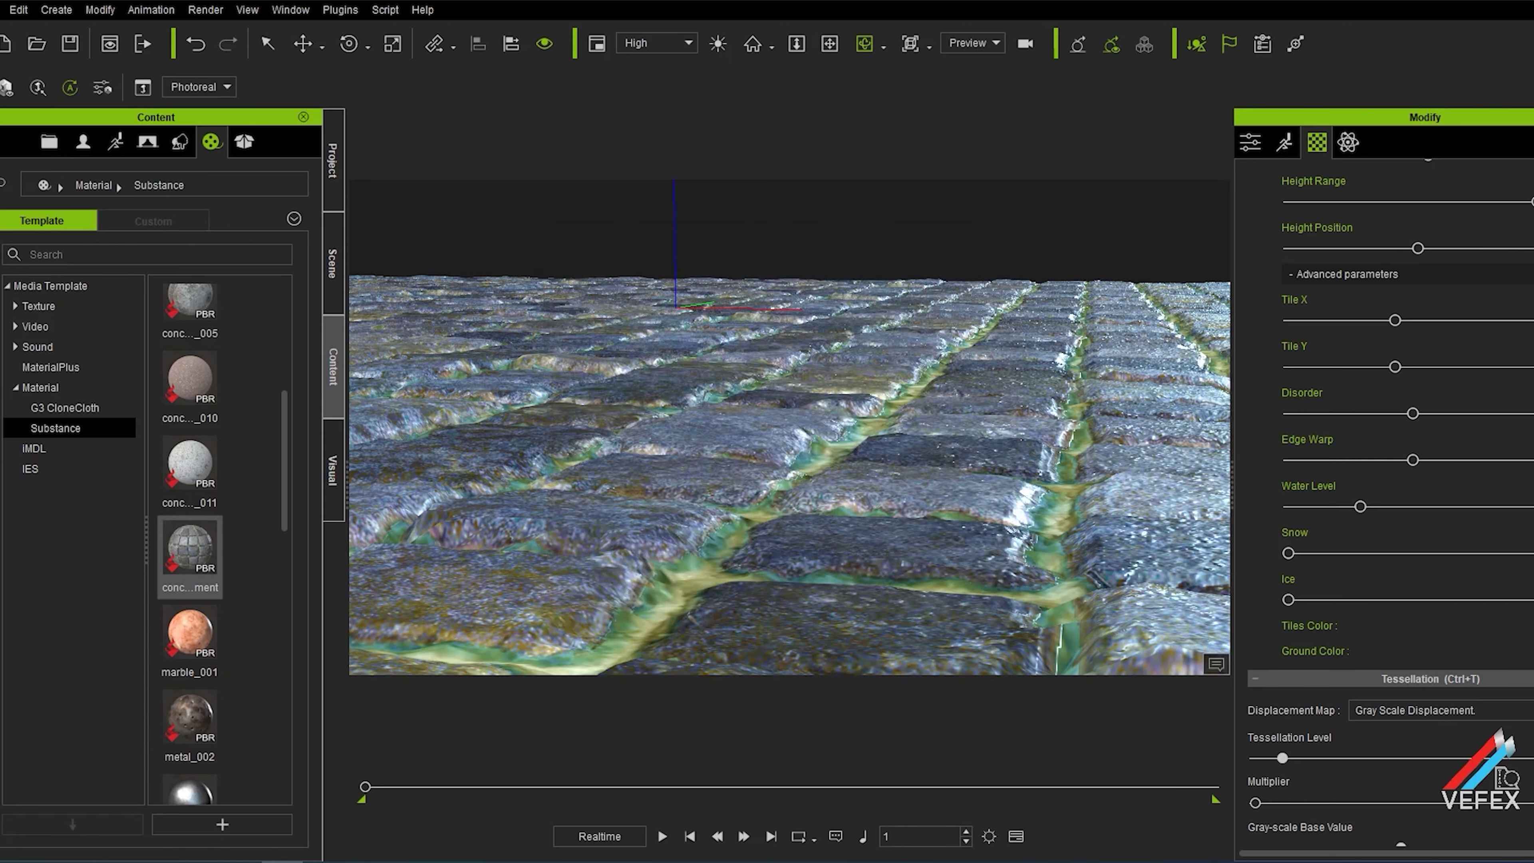
Darken the pavement's Ground Color to #3f3c33 and raise the Water Level slightly more.
left_click(1481, 651)
left_click(970, 405)
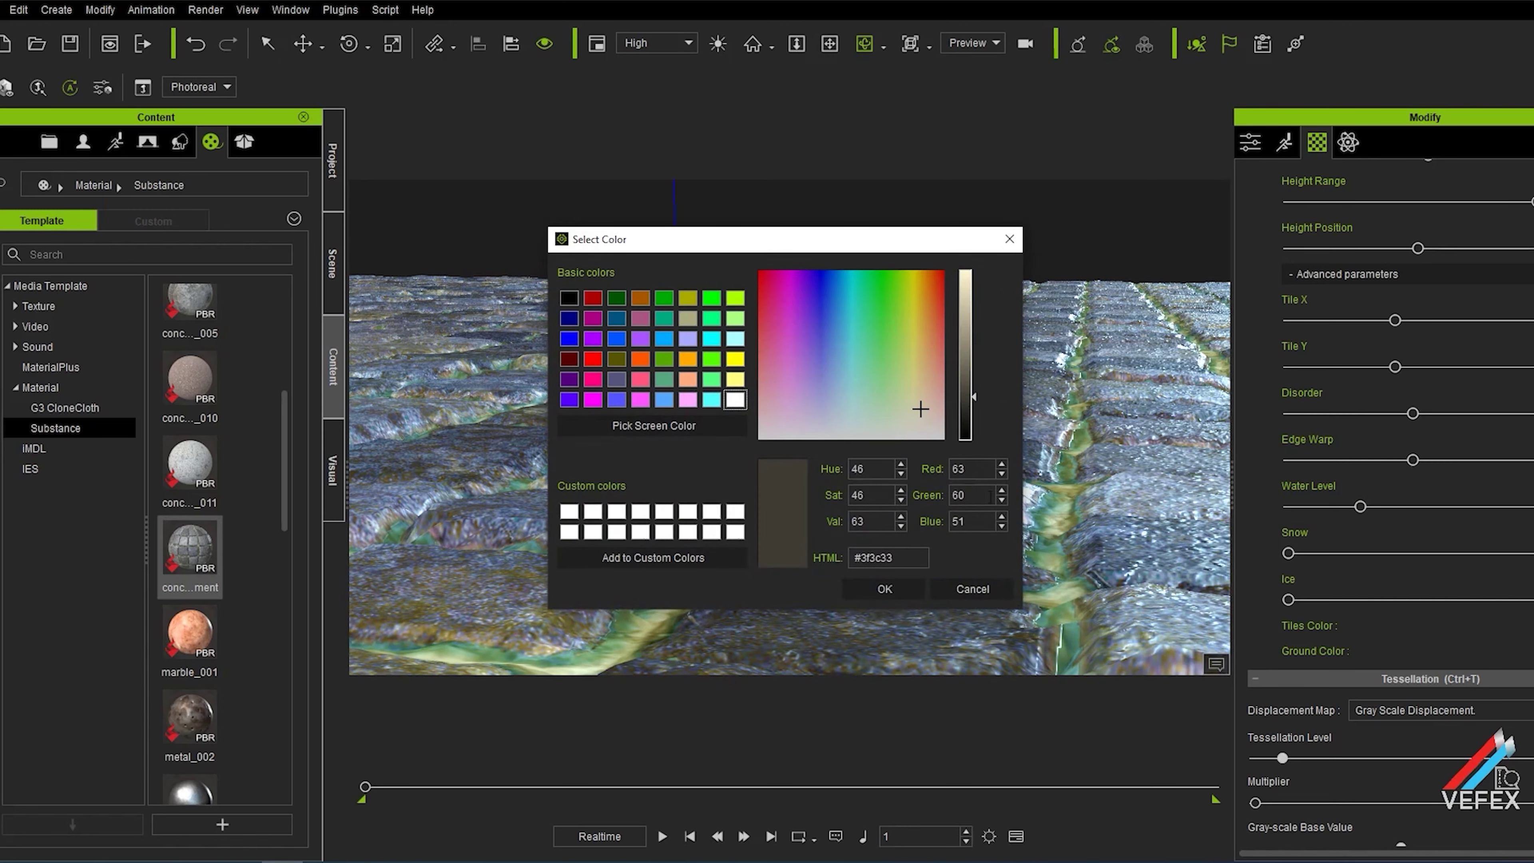
left_click(885, 590)
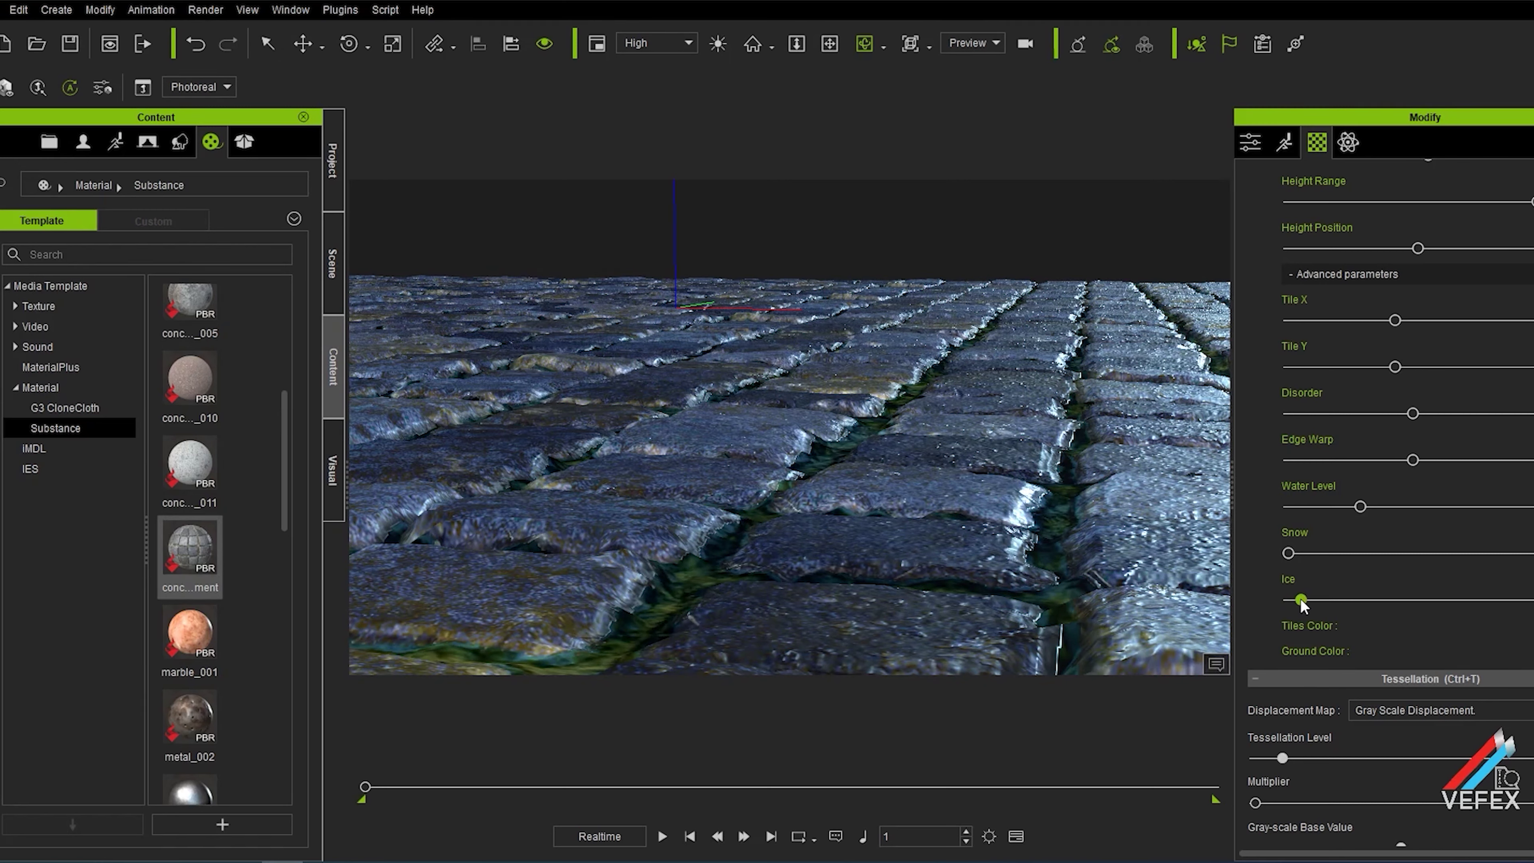
left_click_drag(1362, 508, 1380, 508)
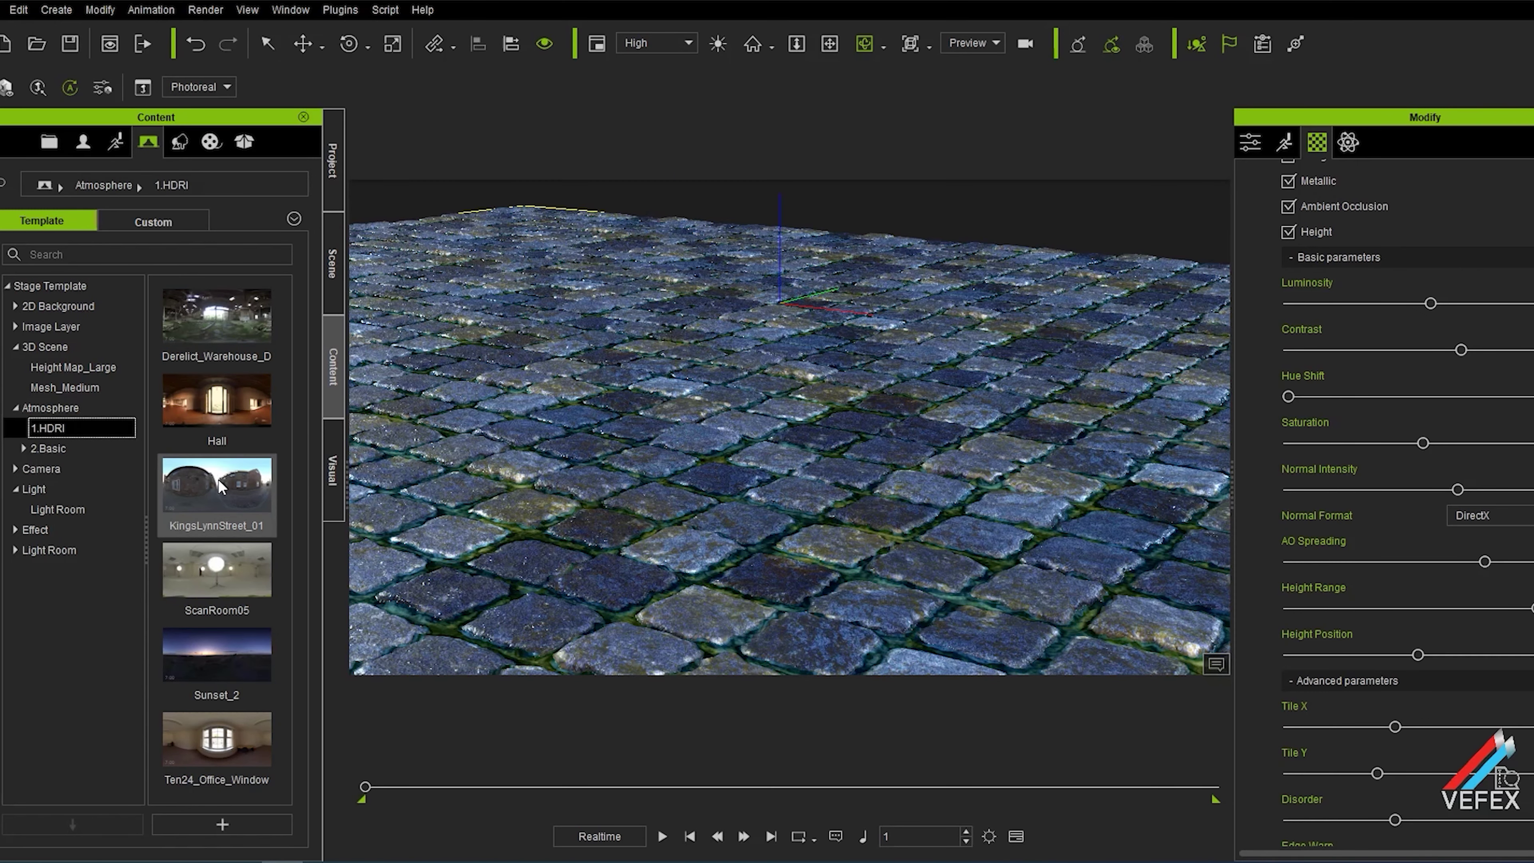
Apply the Sunset_2 HDRI atmosphere to the scene.
left_click_drag(219, 653, 719, 199)
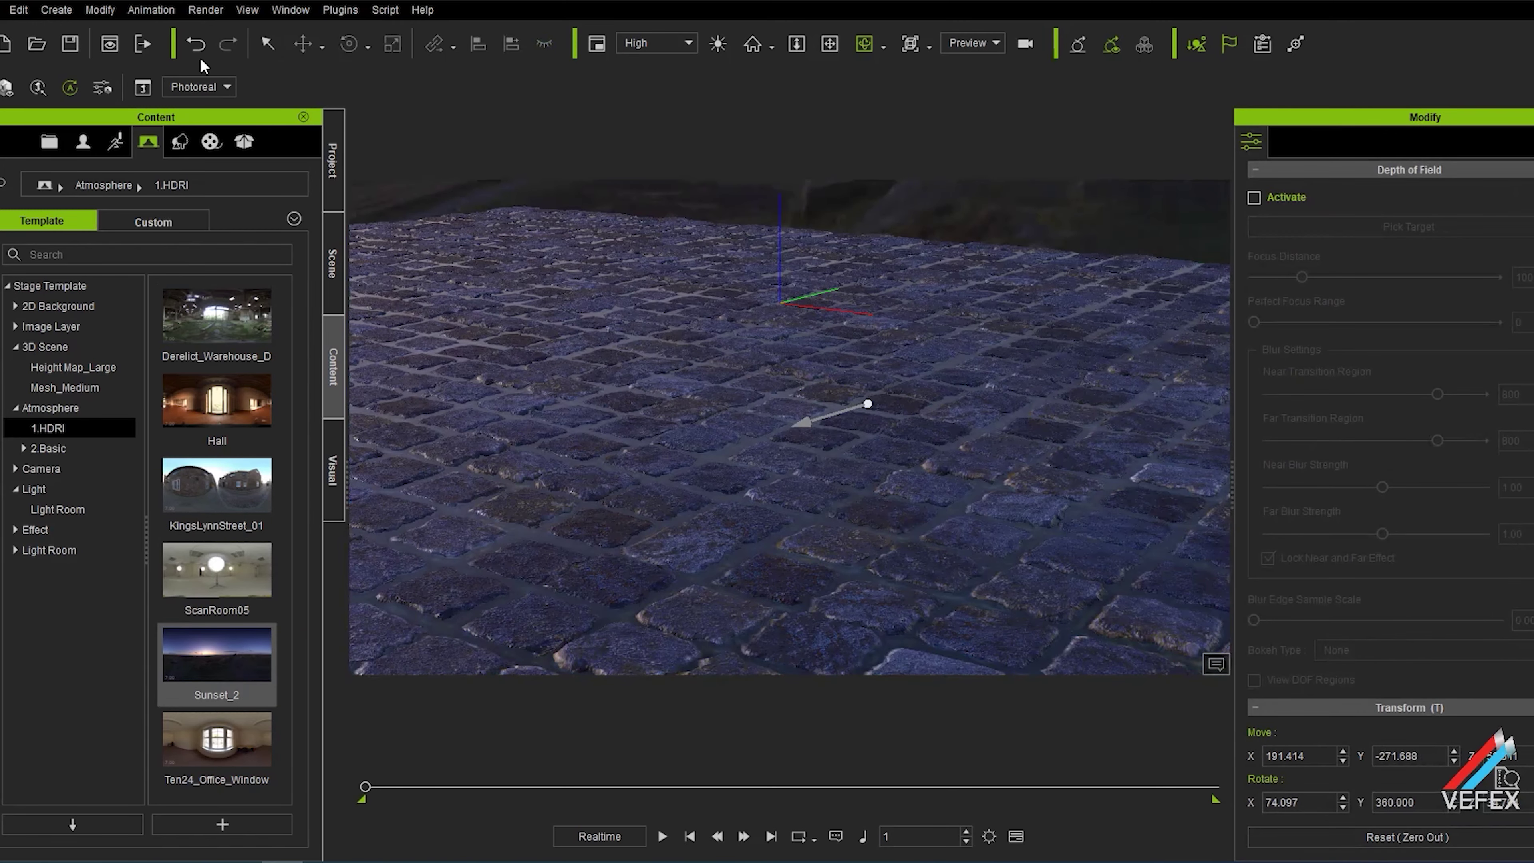
Enable the HDR Effect in the visual settings and lower its Brightness Threshold to 53.
left_click(333, 470)
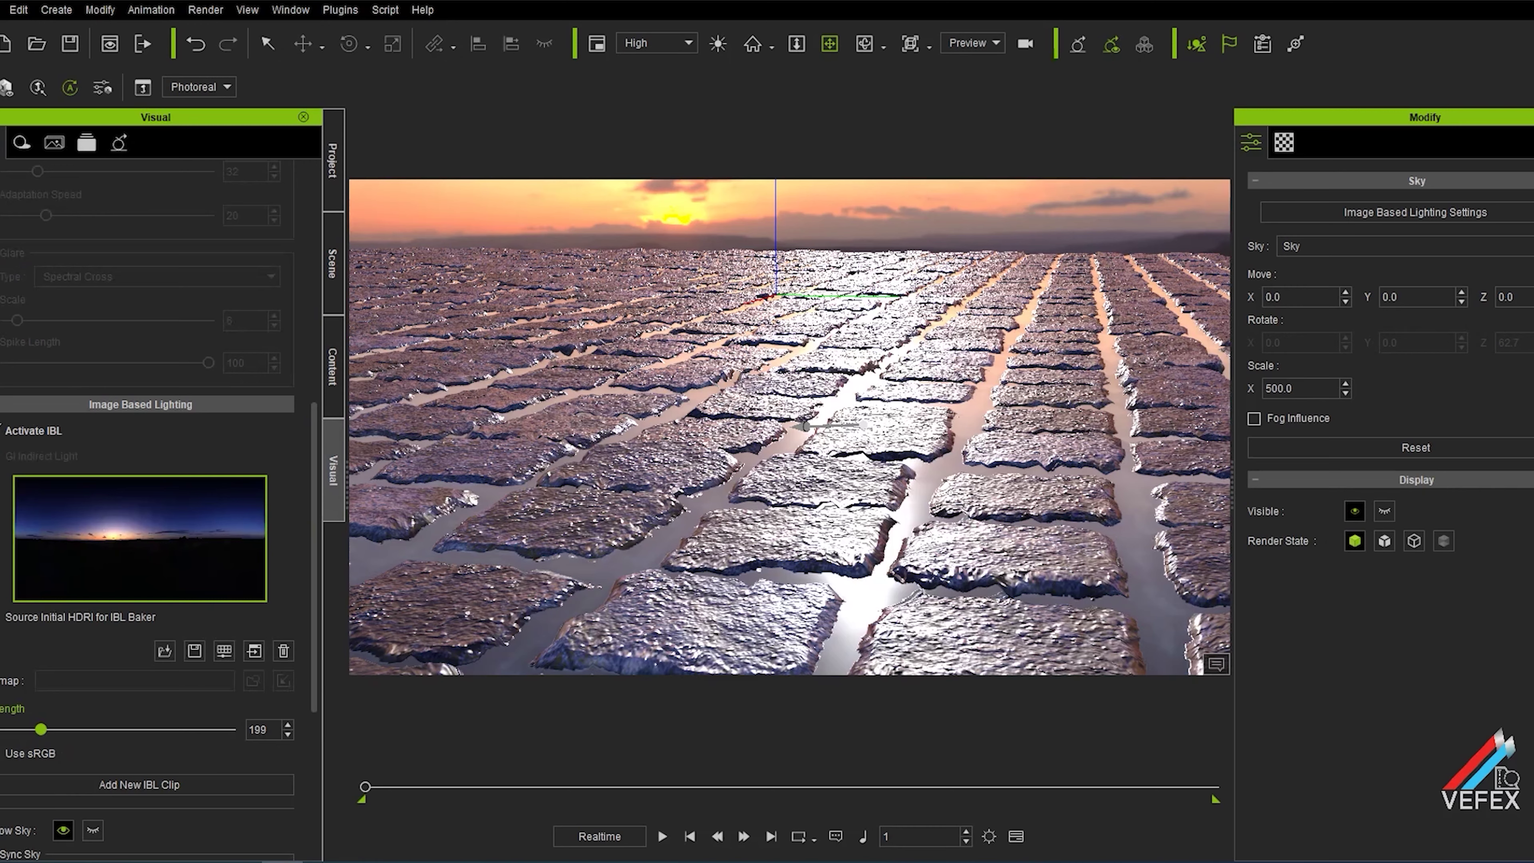
scroll(139, 565, "down", 3)
scroll(182, 311, "up", 10)
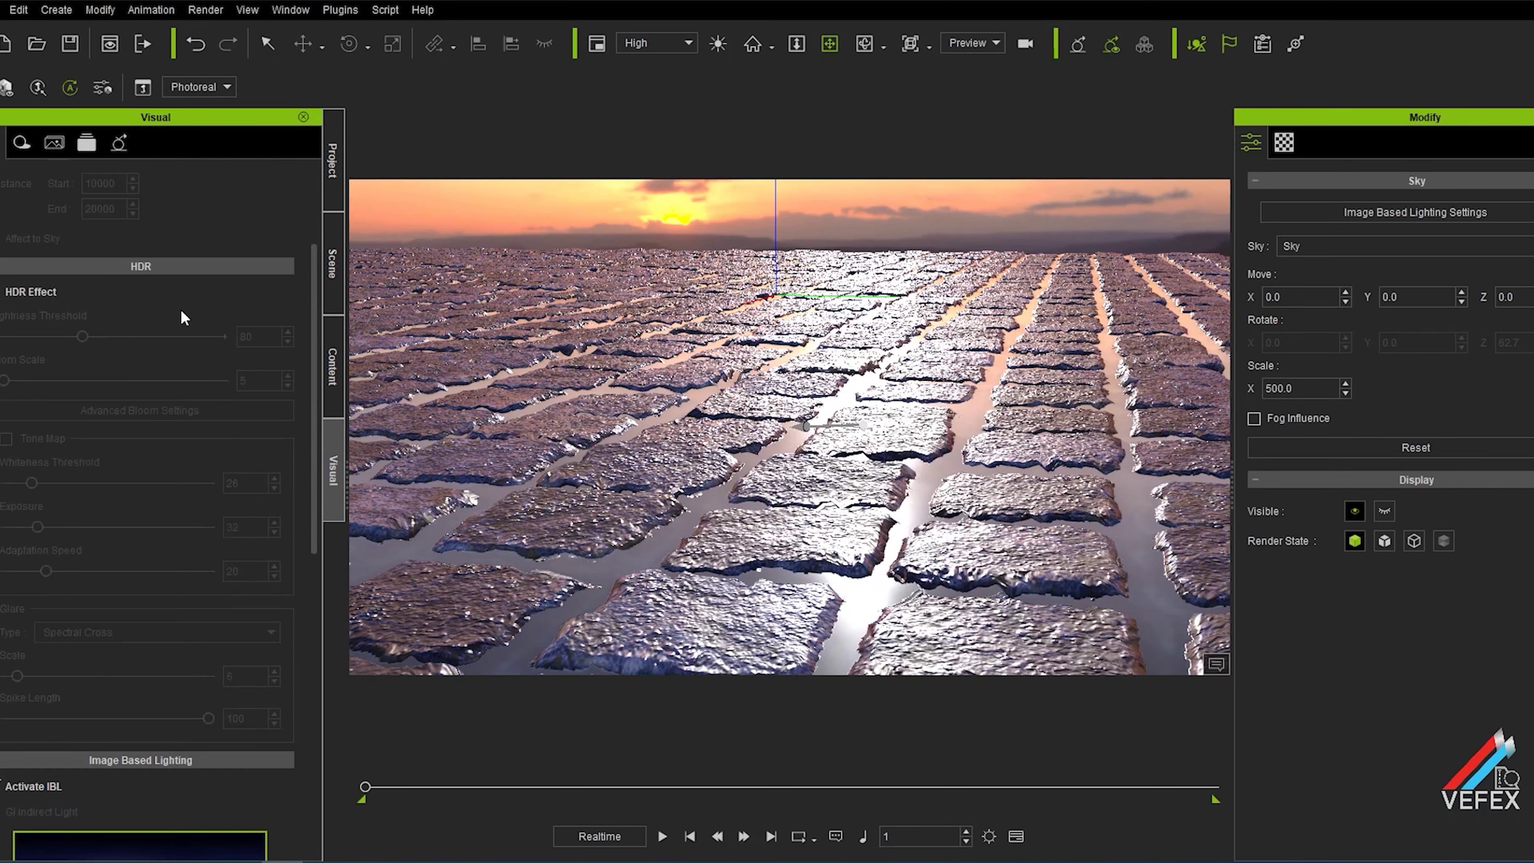
left_click(2, 295)
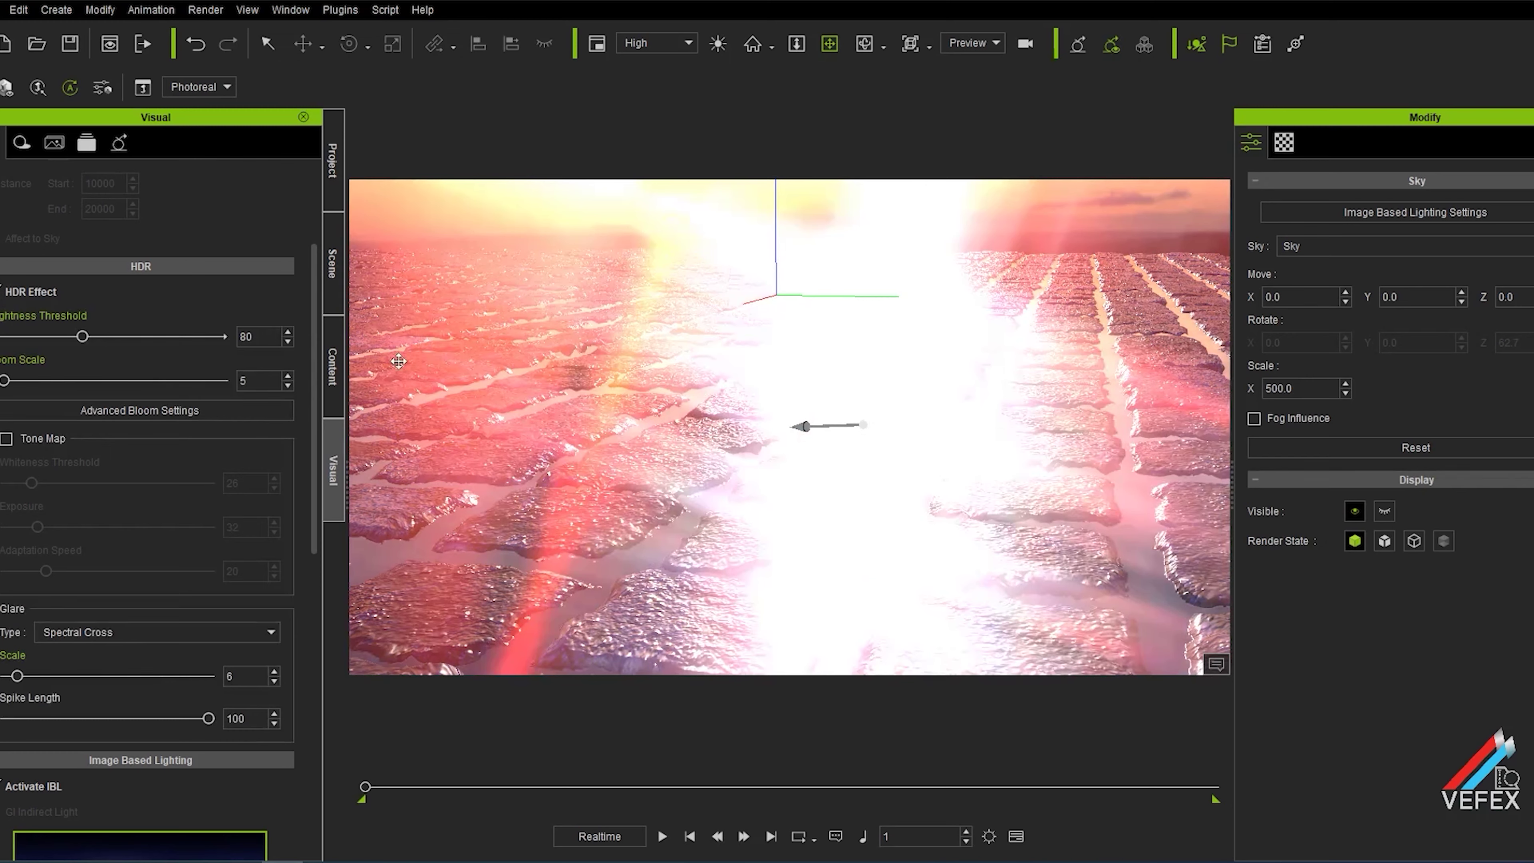
mouse_move(82, 340)
left_mouse_down()
mouse_move(40, 337)
mouse_move(53, 342)
left_mouse_up()
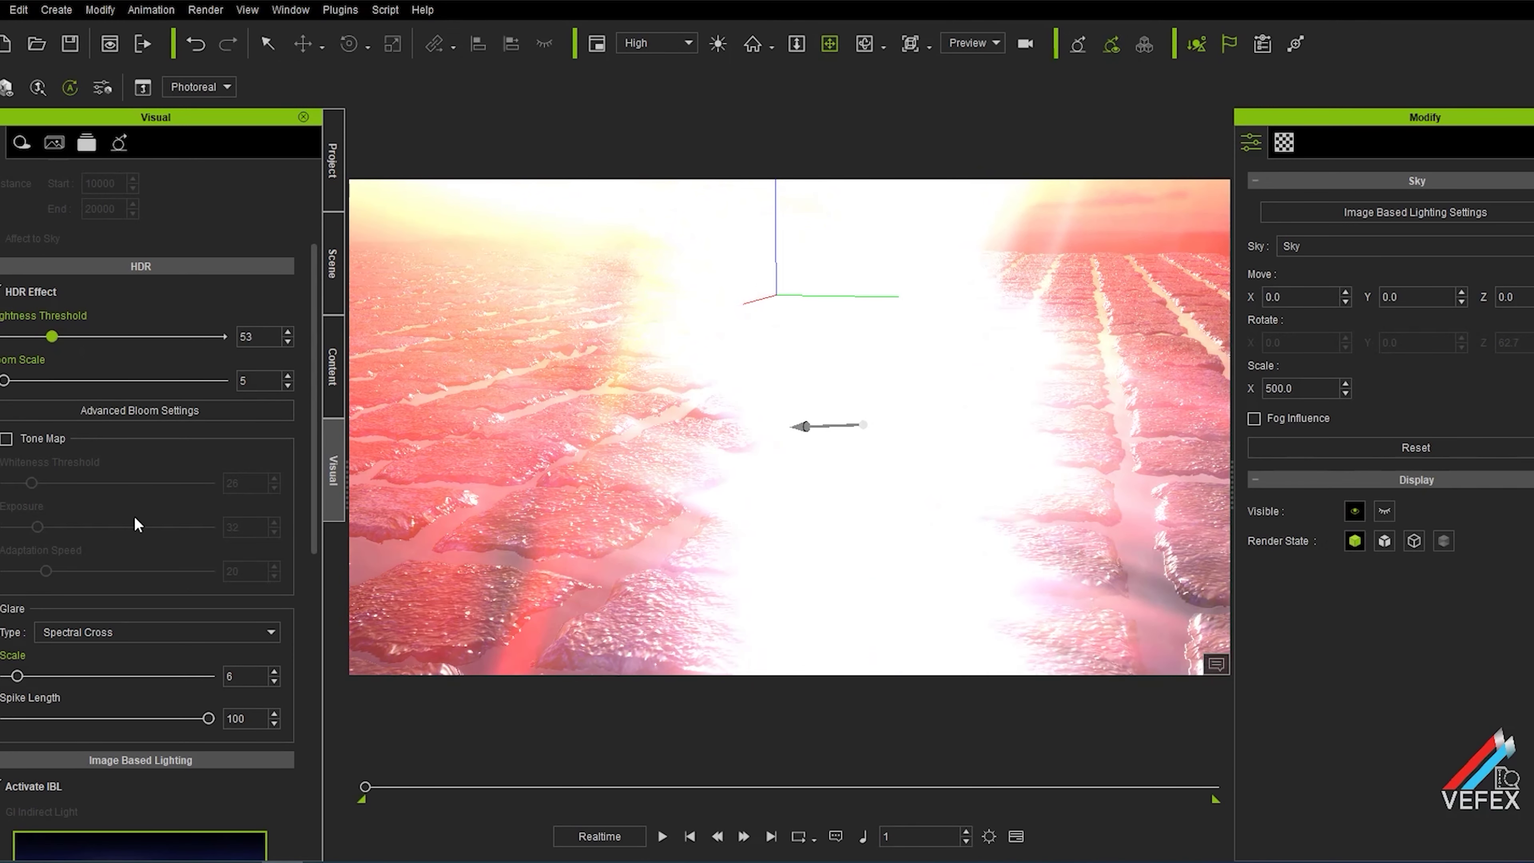
Set the HDR glare's Scale to 1 and its Spike Length to 3.
scroll(137, 522, "down", 3)
left_click_drag(14, 524, 12, 529)
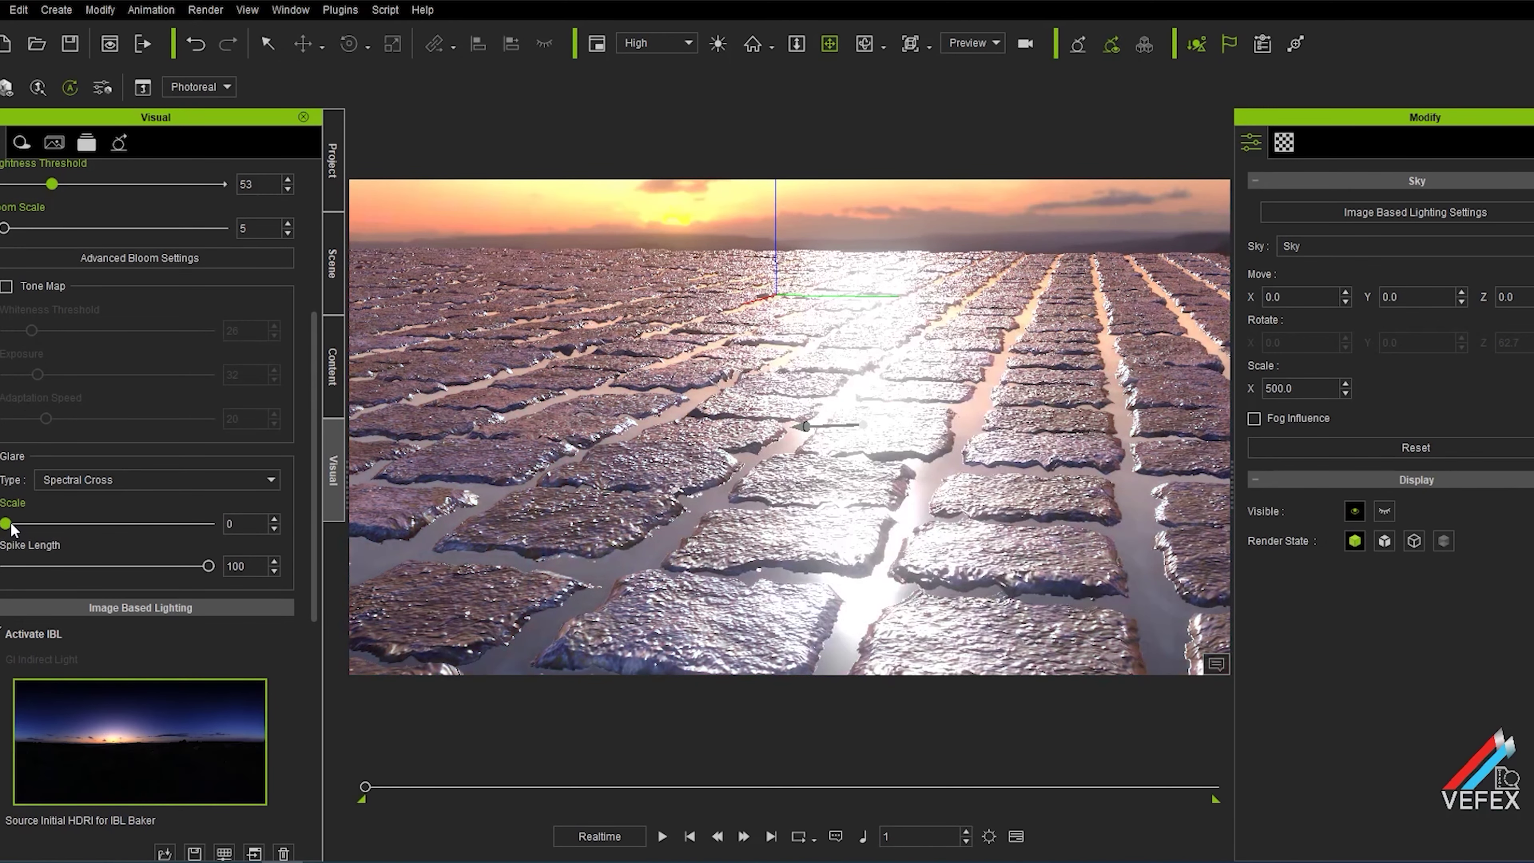
left_click(274, 518)
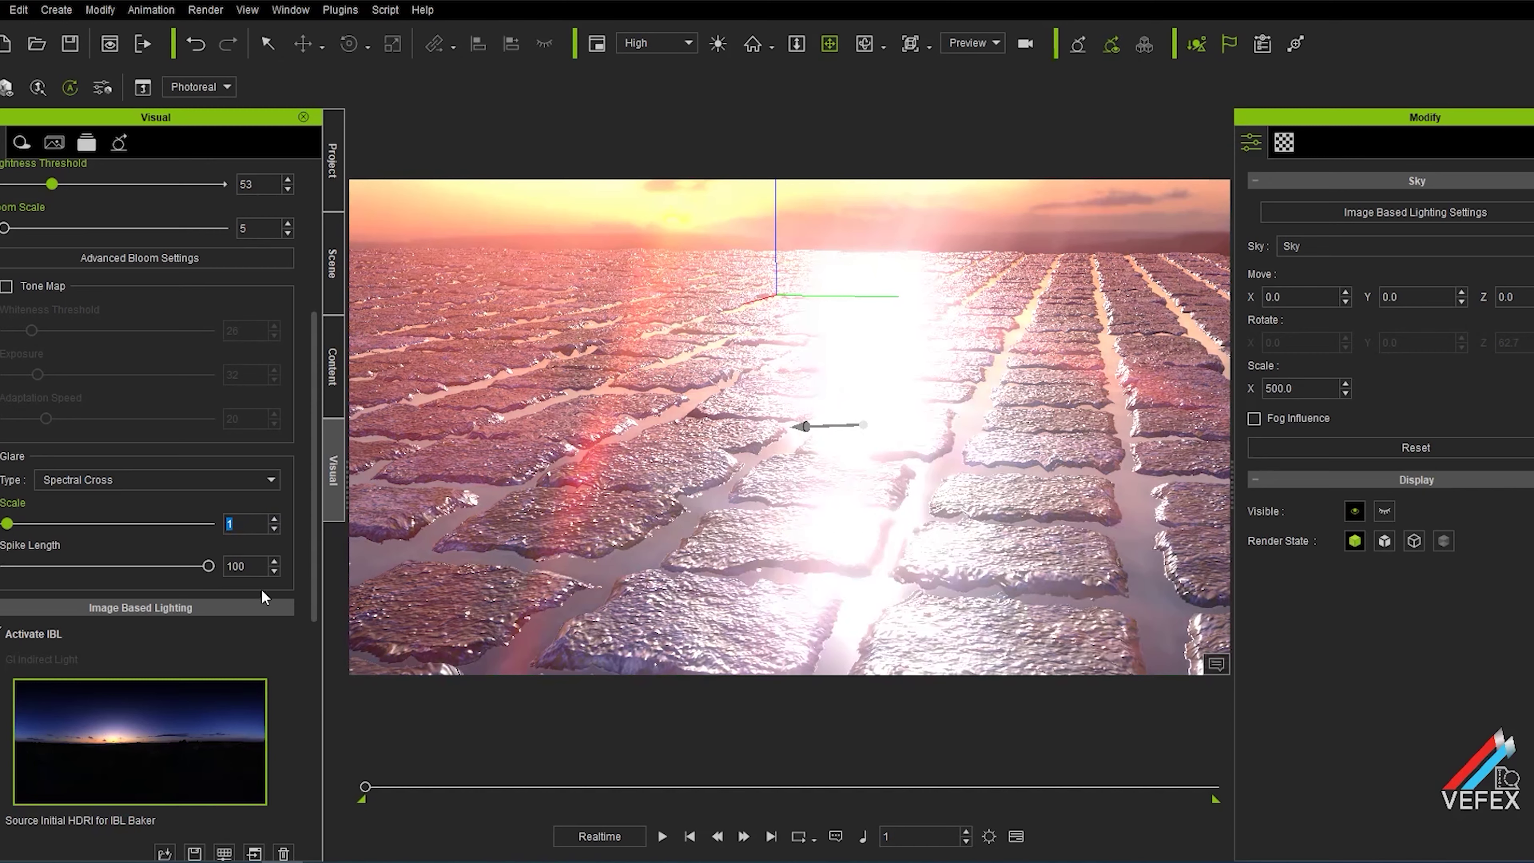
left_click_drag(209, 566, 12, 568)
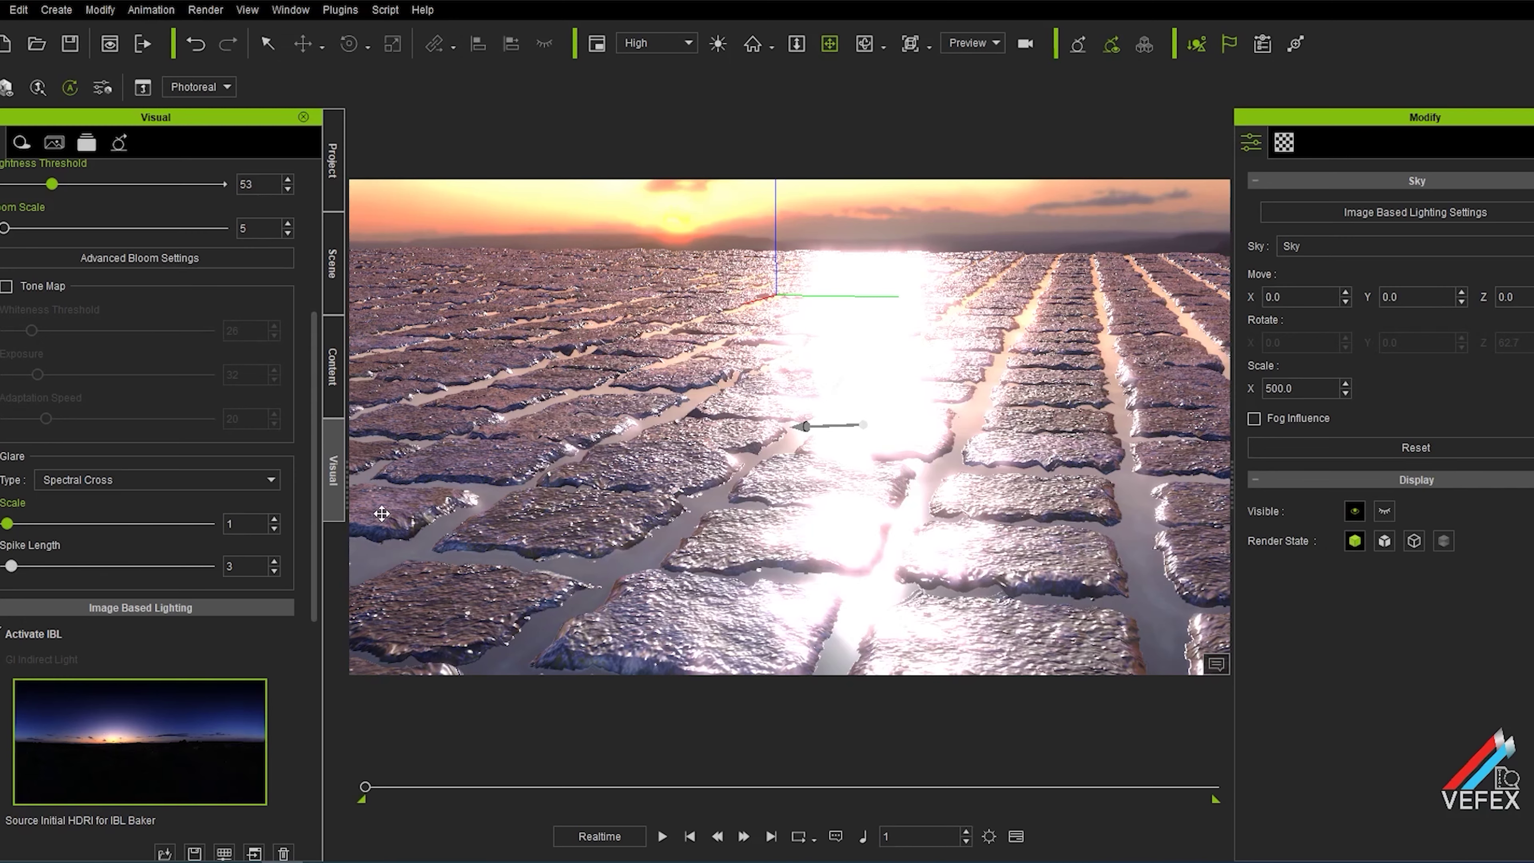
Change the Key directional light's color to orange #f09f11.
left_click(864, 44)
left_click_drag(873, 475, 842, 461)
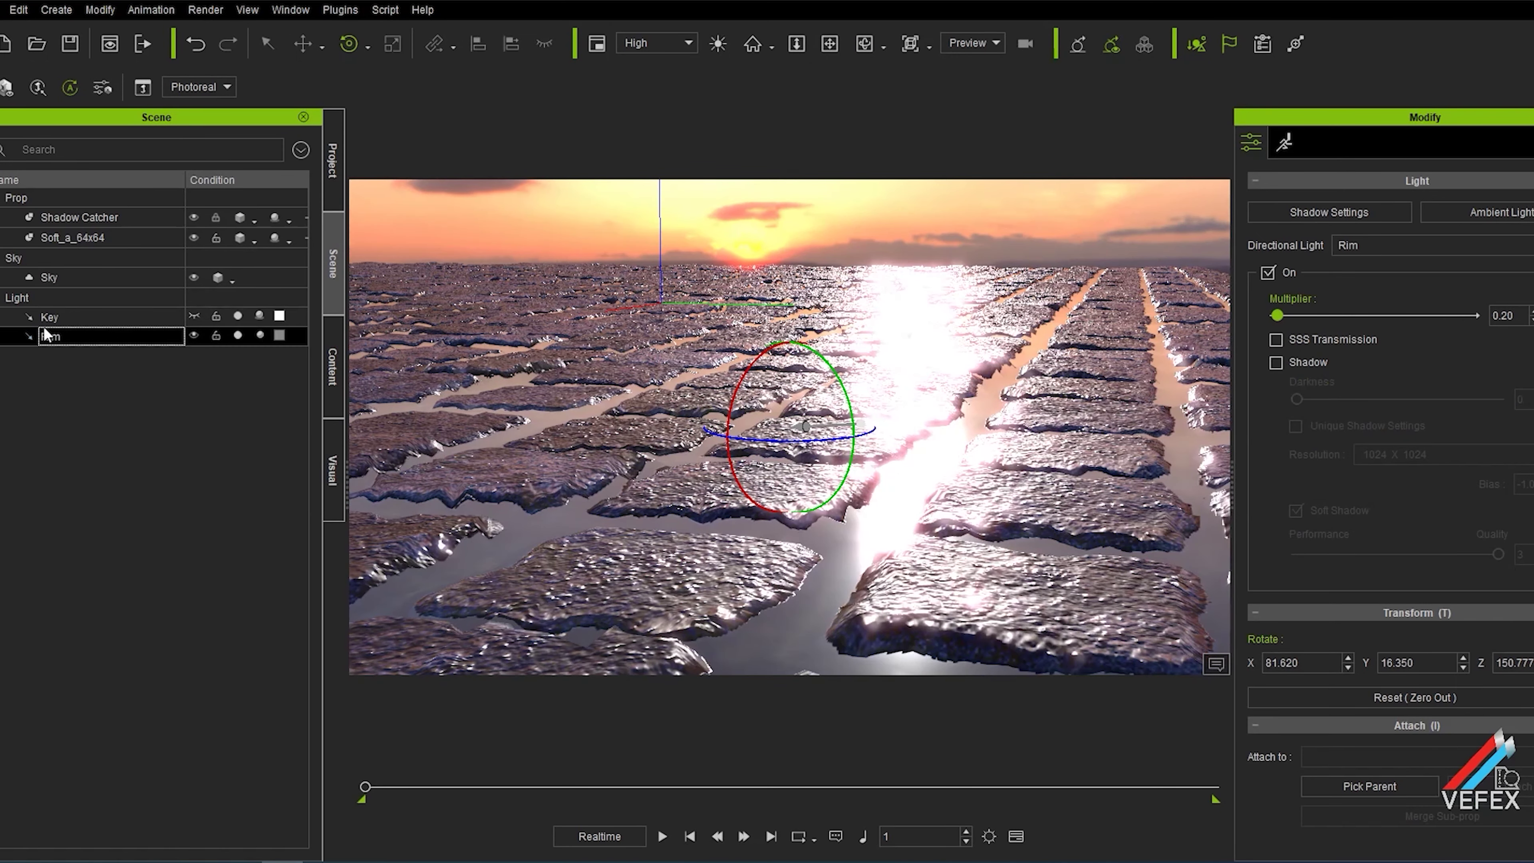
left_click(46, 325)
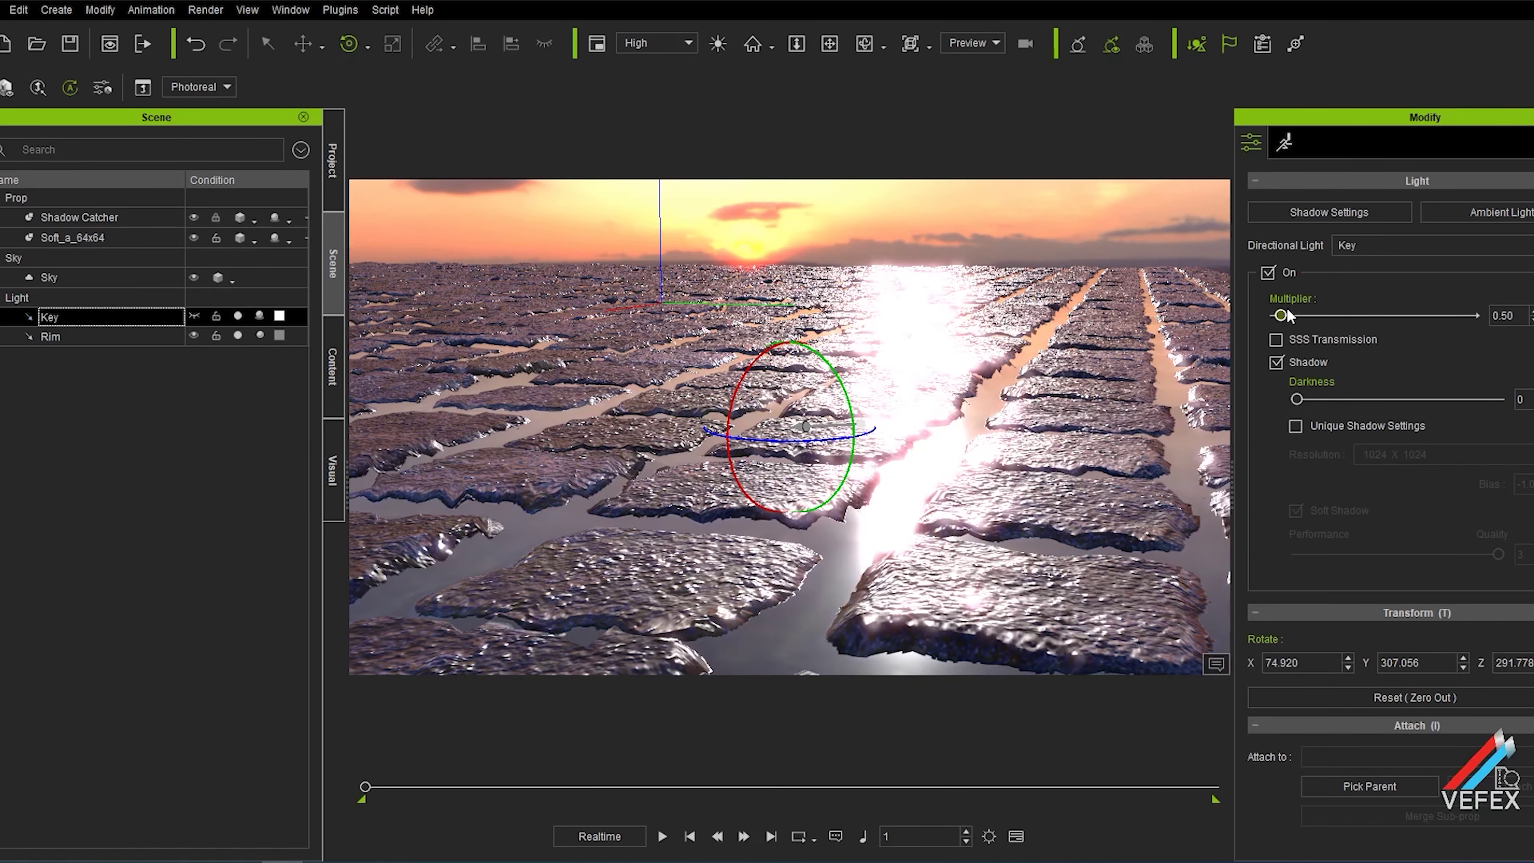
left_click(278, 316)
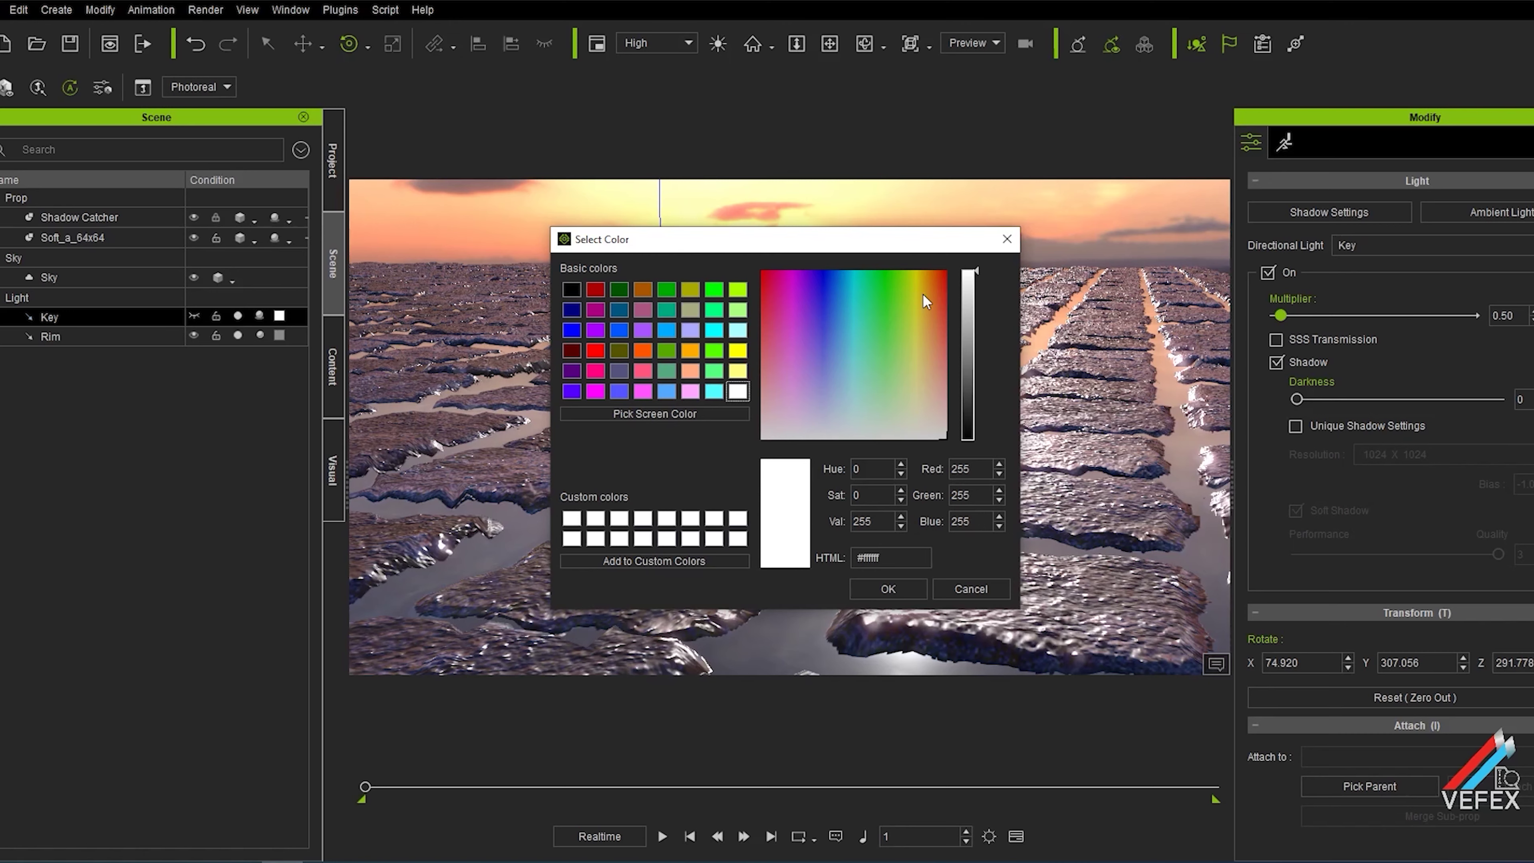
left_click_drag(922, 285, 930, 282)
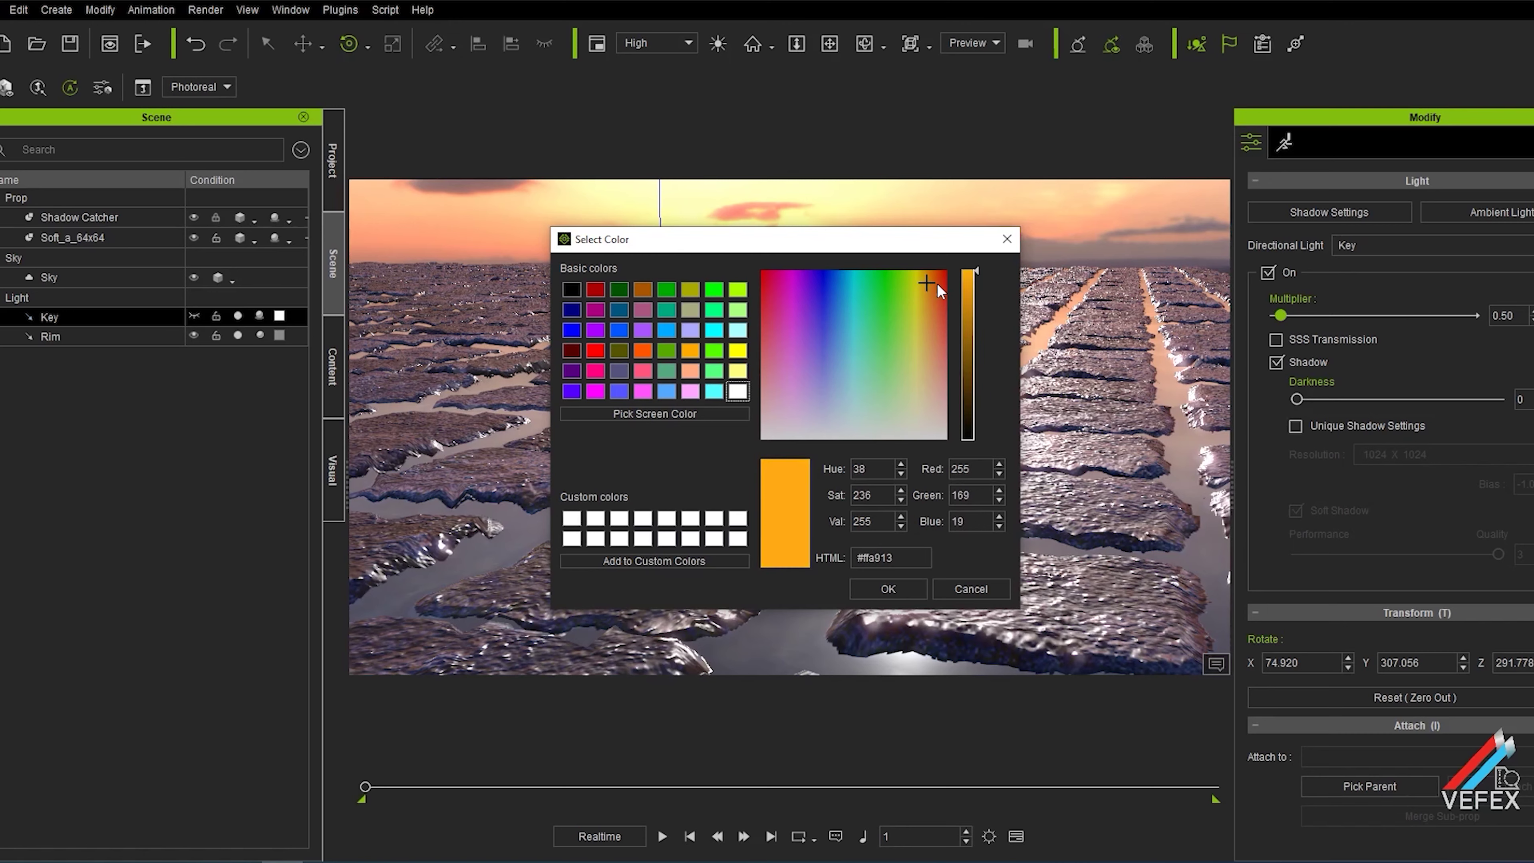
left_click(967, 282)
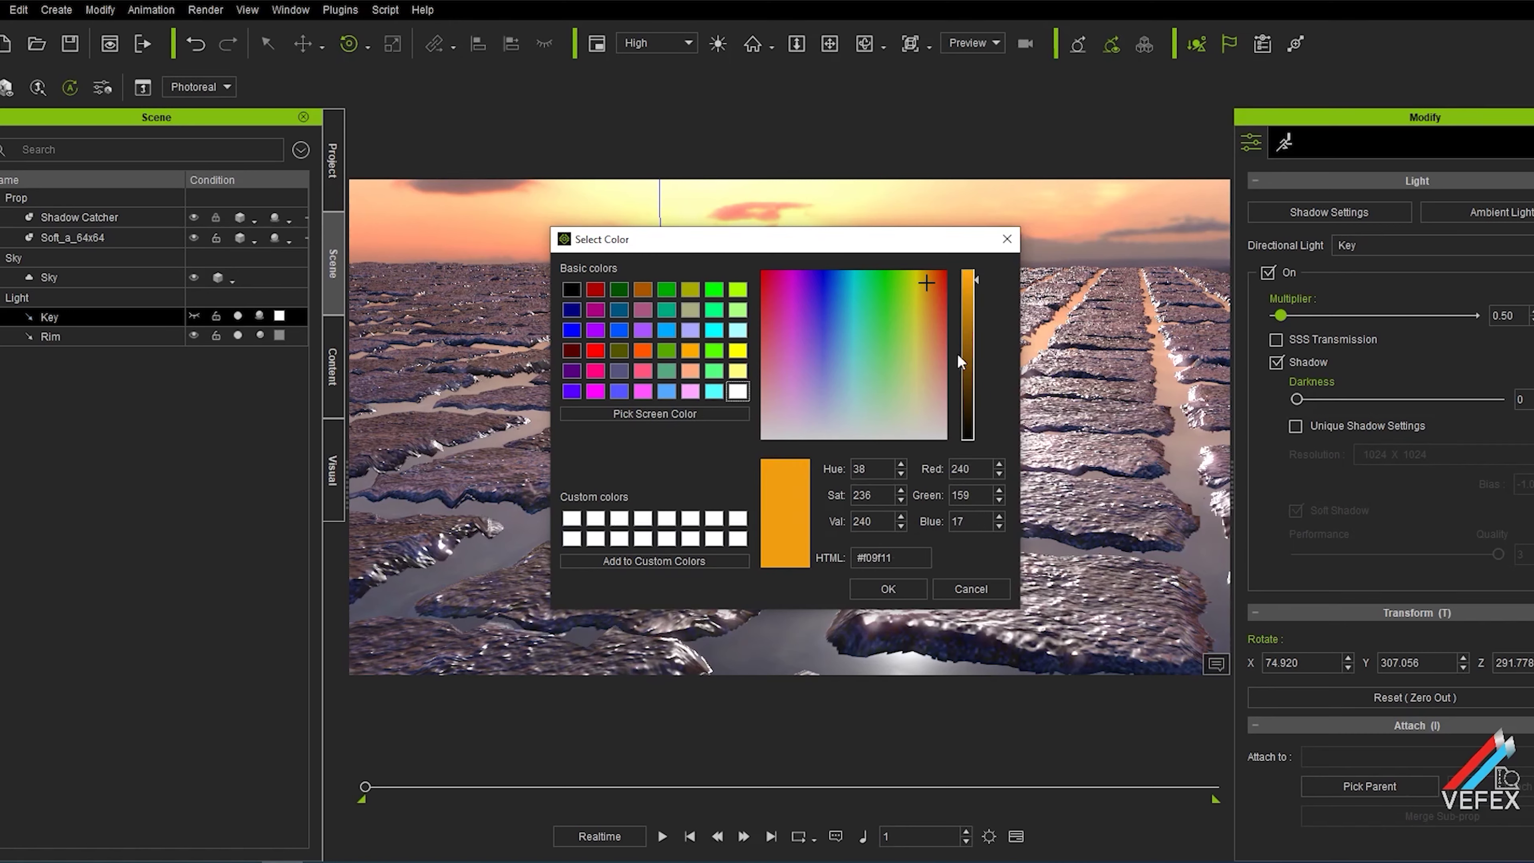
left_click(888, 590)
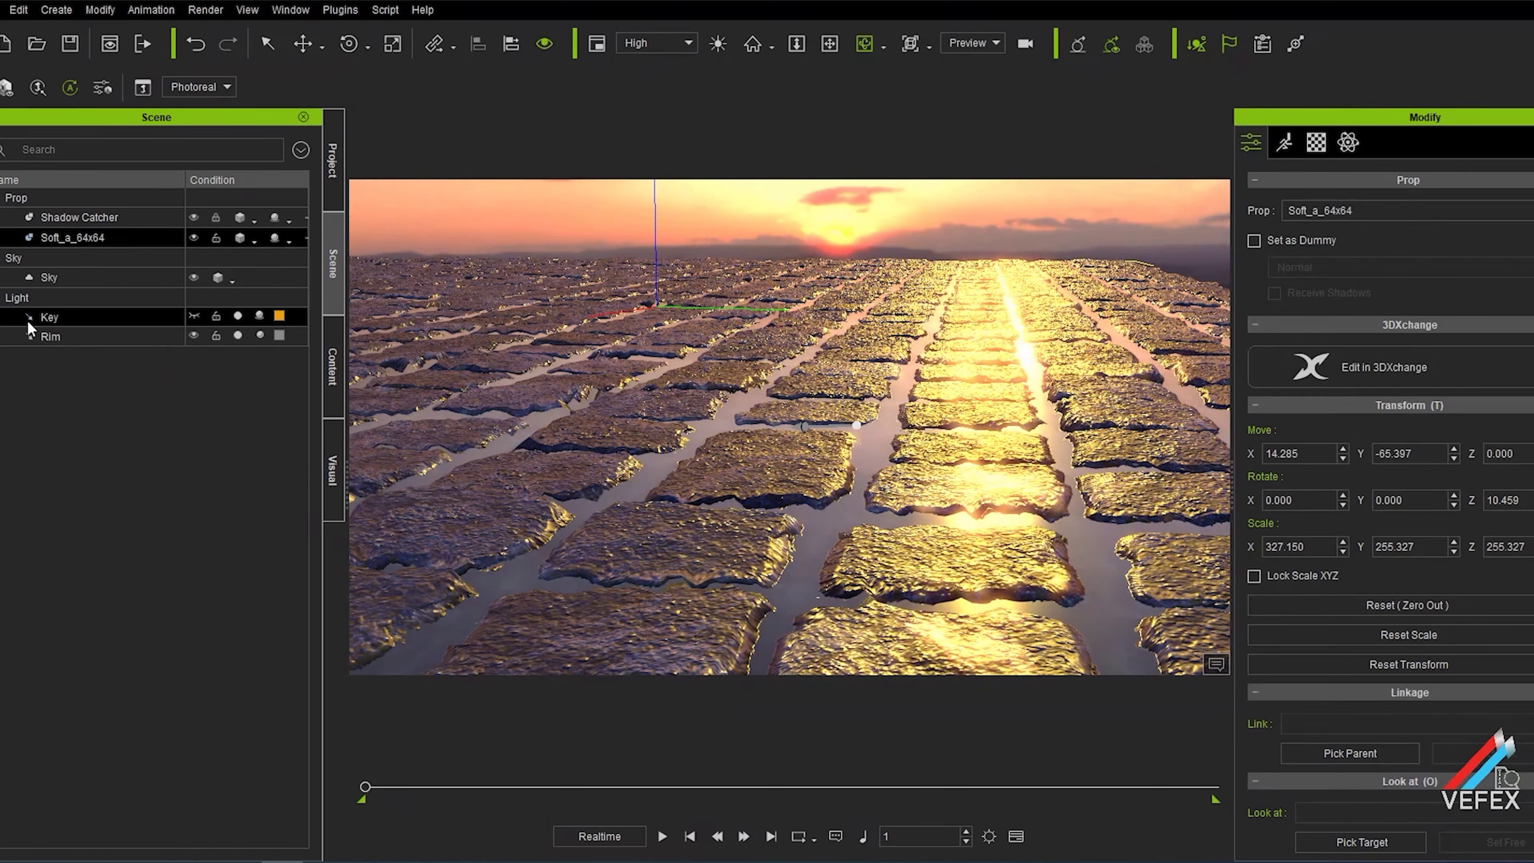
Rotate the Key light to about X 74.6, Y 307.8, Z 299.3 and change its color to yellow #f8cc19.
left_click(60, 317)
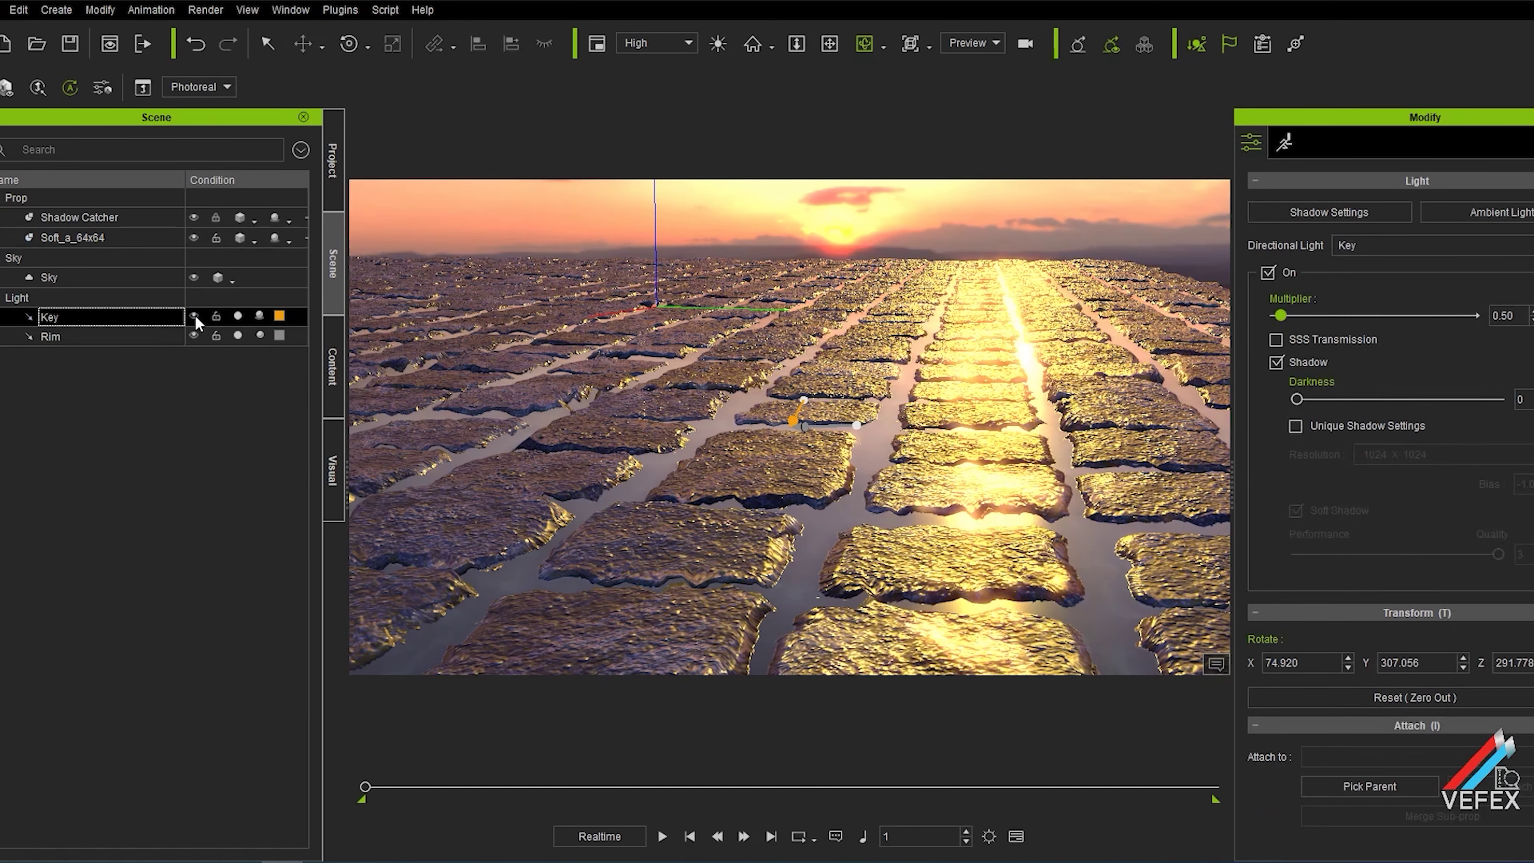
left_click(349, 44)
mouse_move(840, 401)
left_mouse_down()
mouse_move(761, 415)
mouse_move(843, 401)
left_mouse_up()
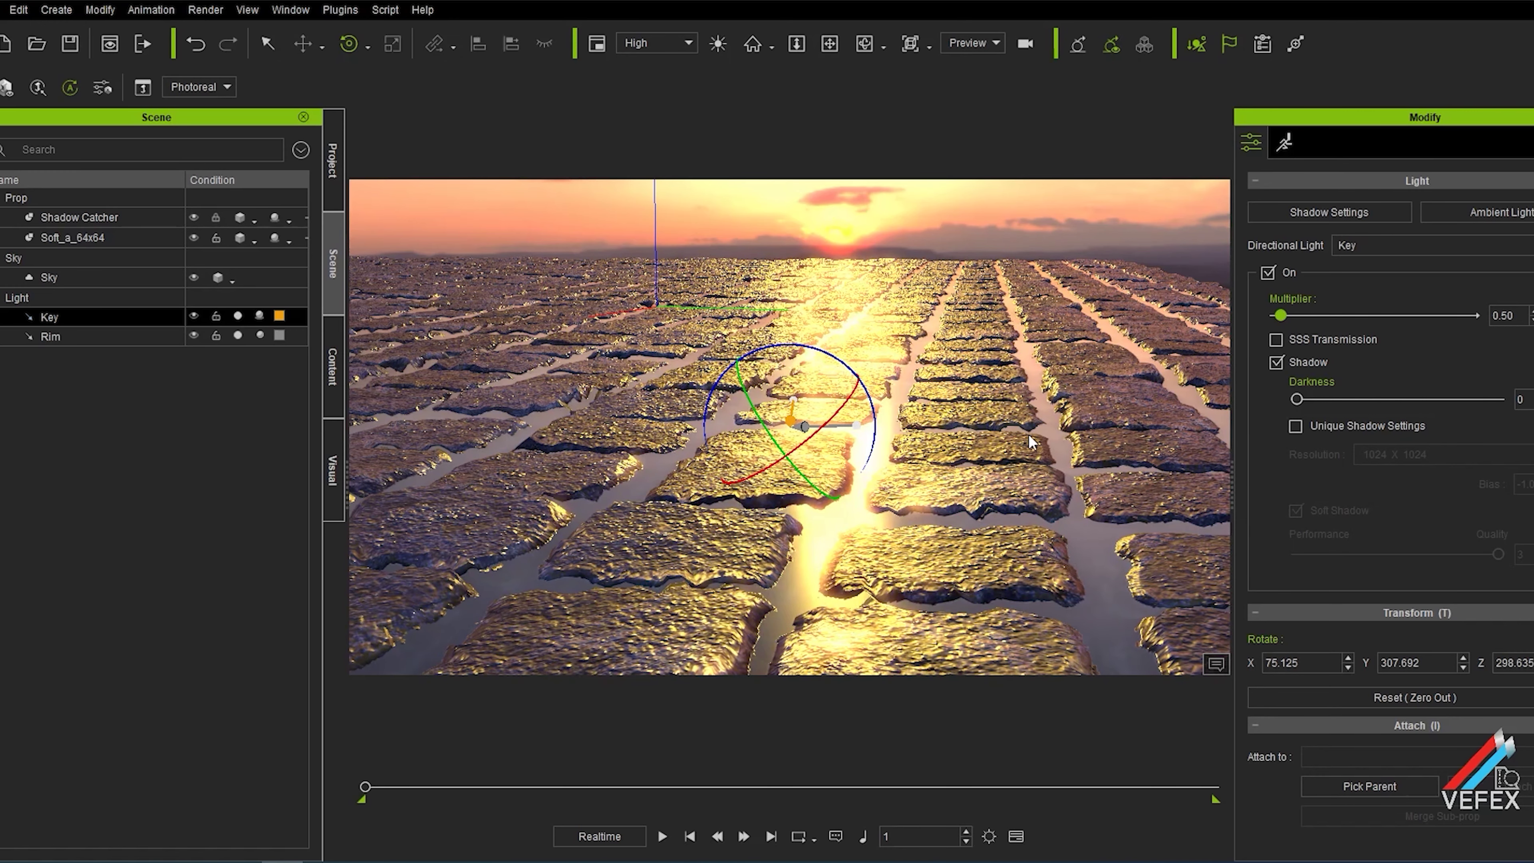
left_click_drag(774, 436, 770, 442)
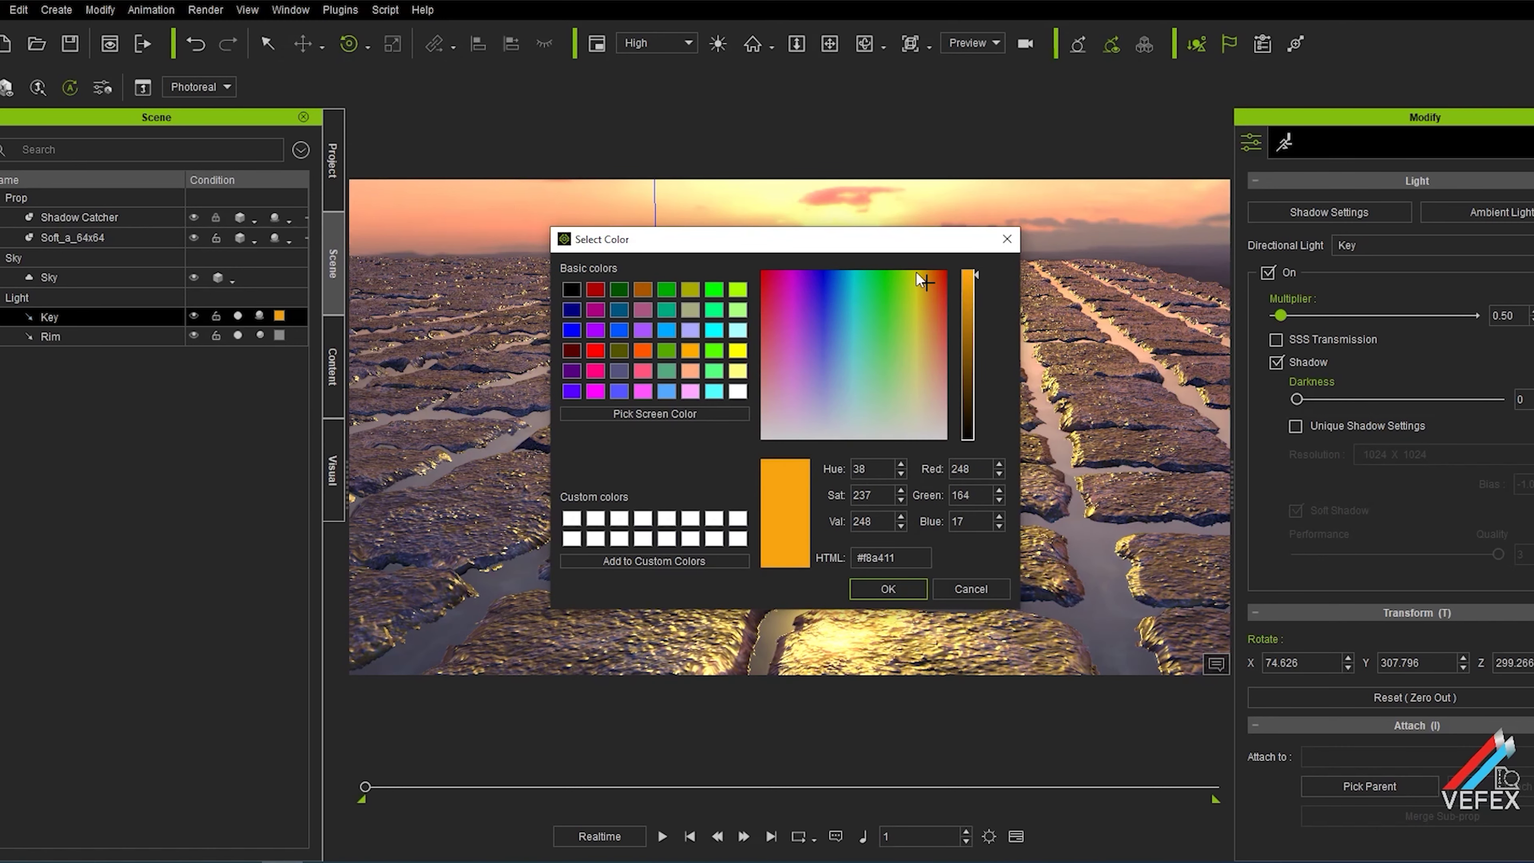
left_click_drag(925, 283, 922, 288)
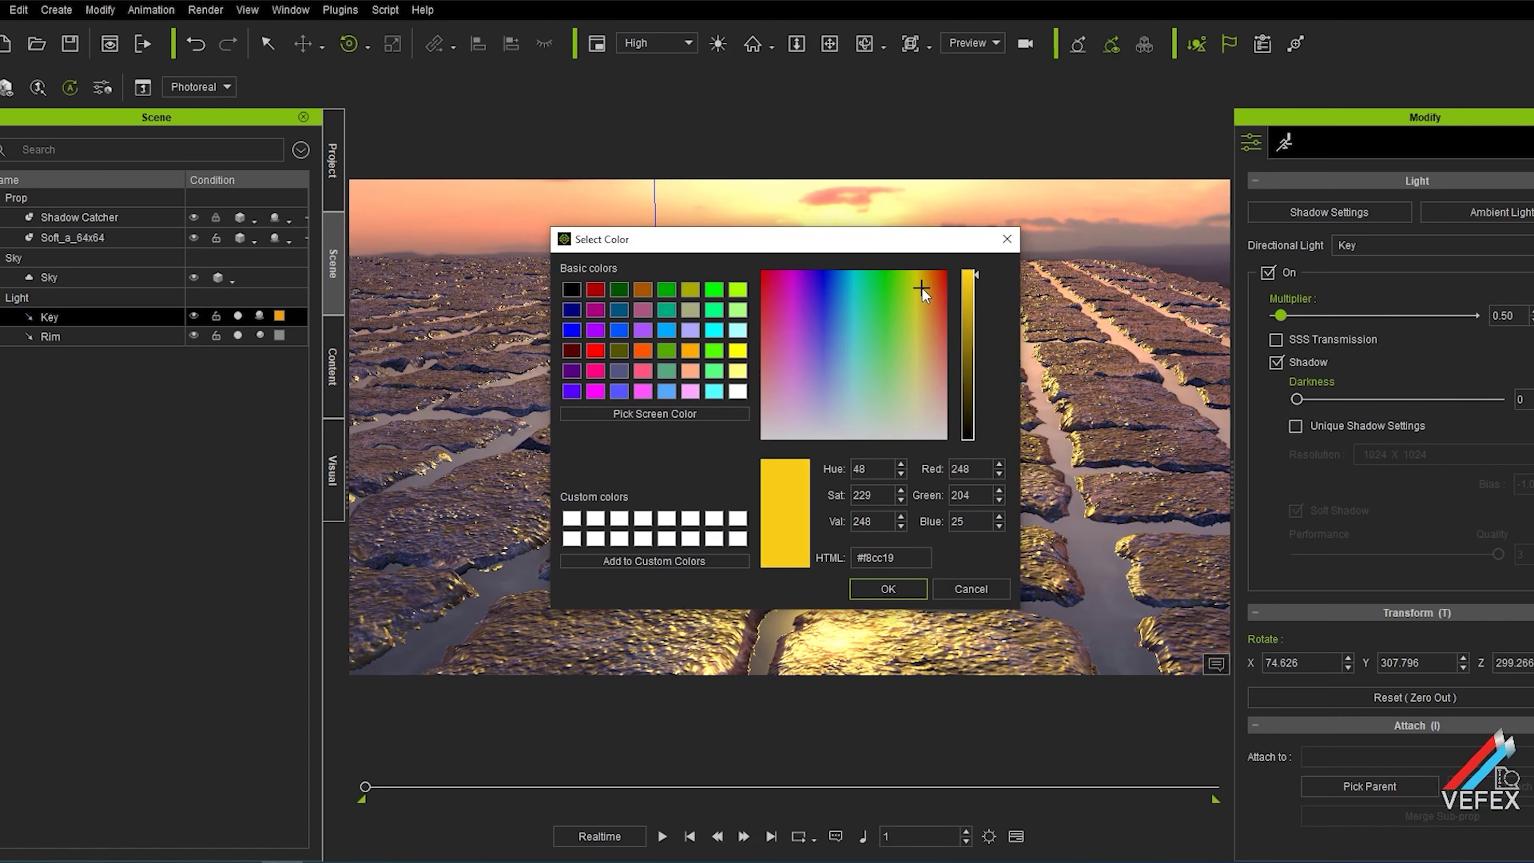
left_click(888, 588)
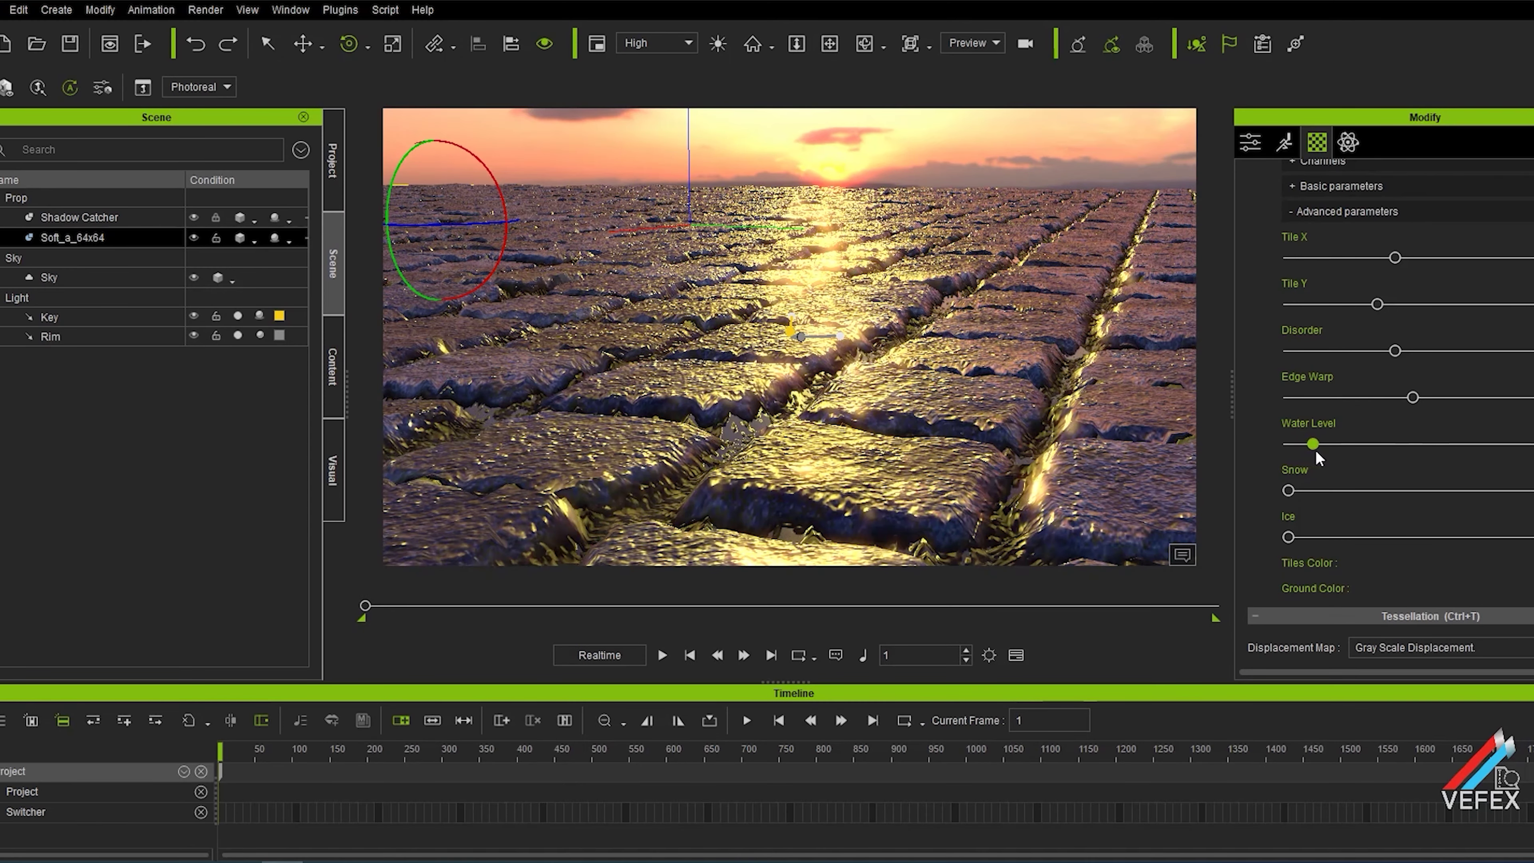
Animate the pavement's Water Level from low at frame 1 to raised at frame 777 and play the animation from the start.
mouse_move(1316, 450)
left_mouse_down()
mouse_move(1335, 458)
mouse_move(1303, 452)
left_mouse_up()
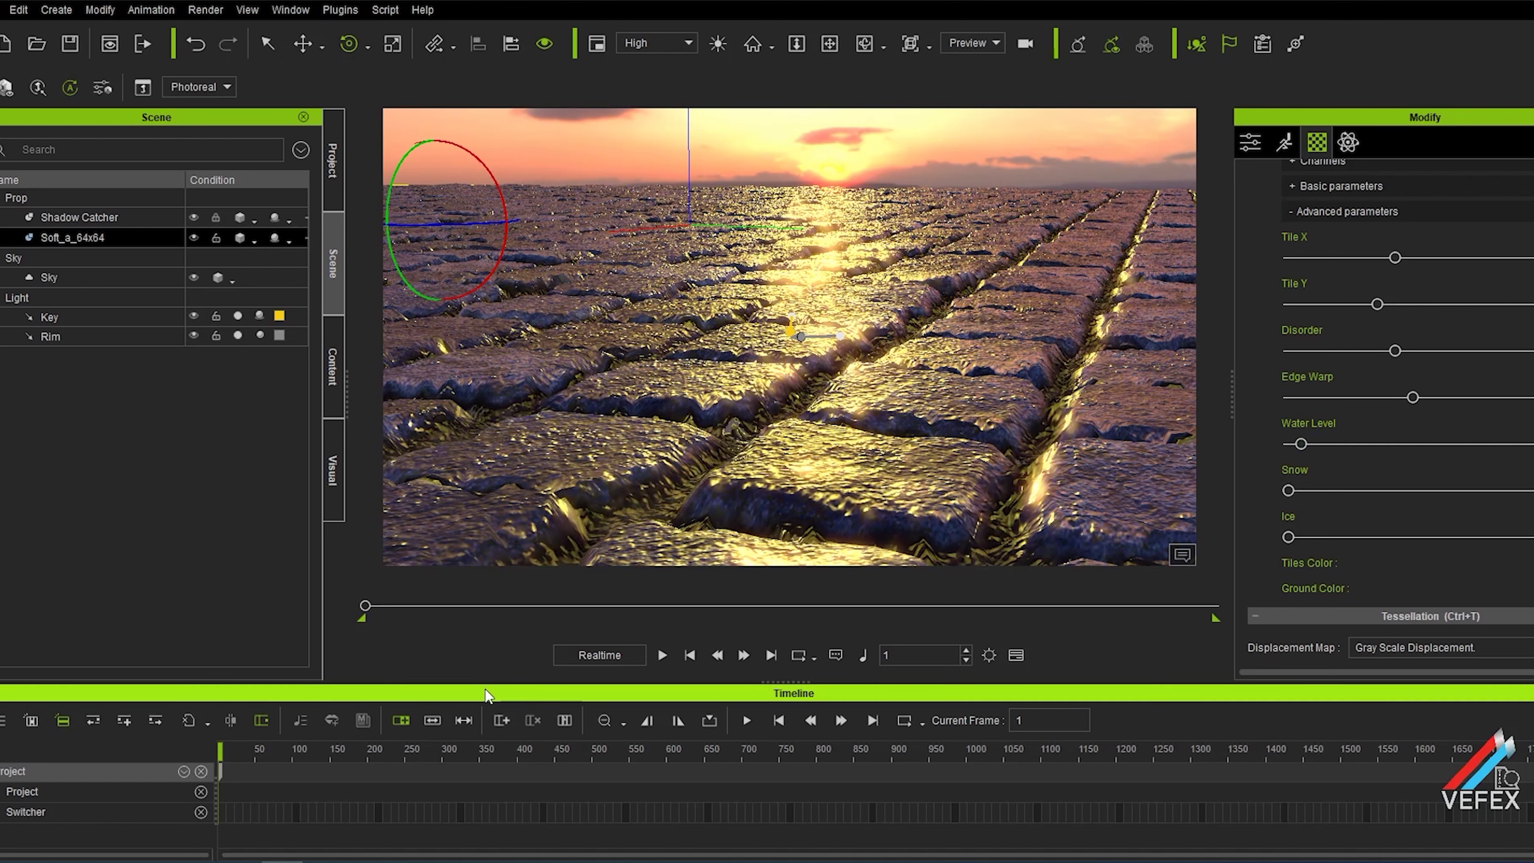
left_click_drag(222, 751, 799, 756)
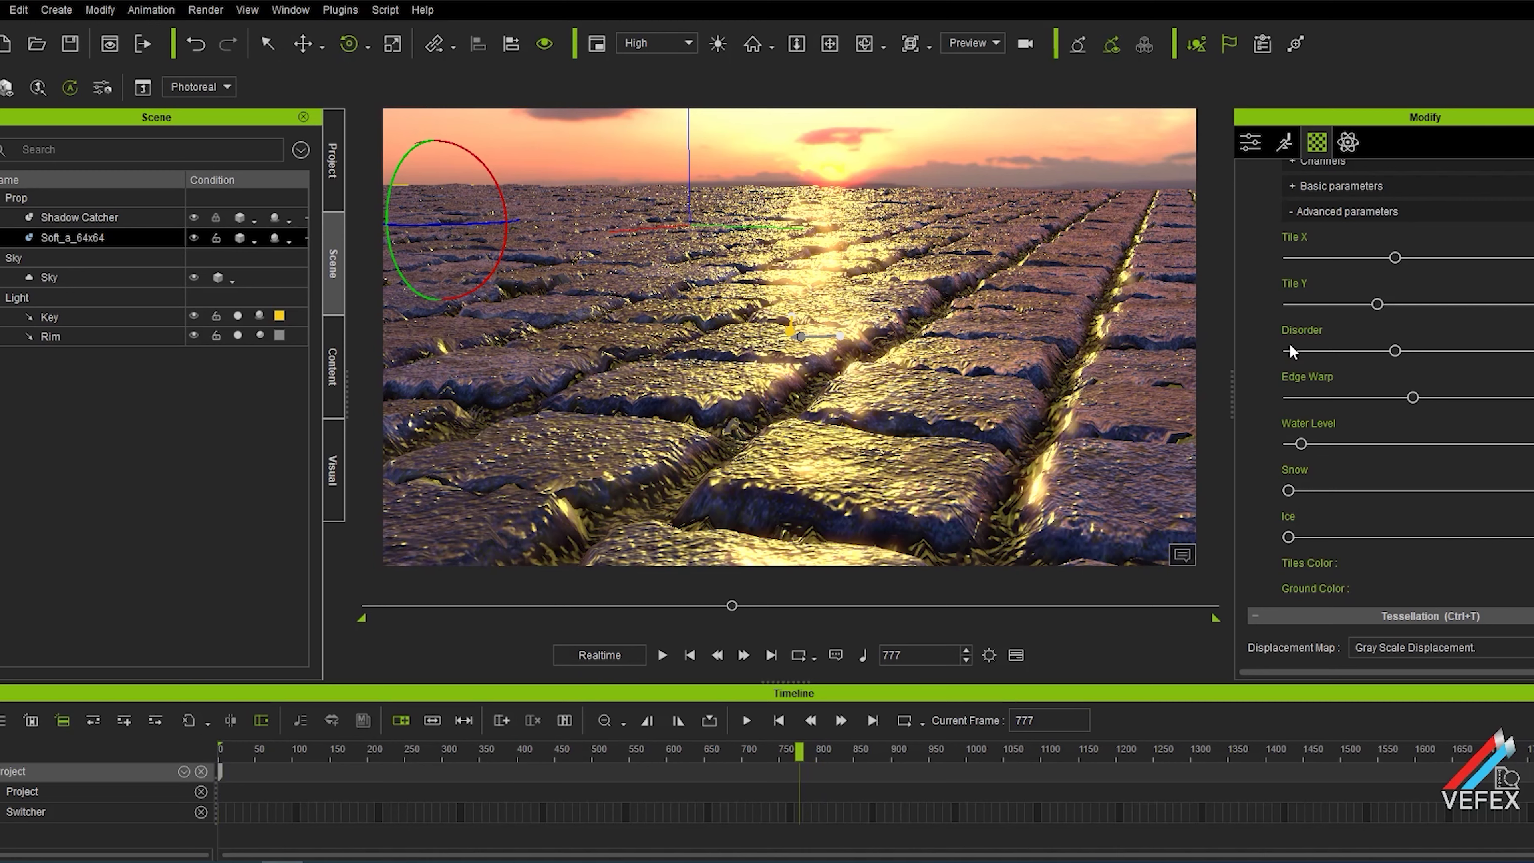
left_click_drag(1303, 450, 1368, 461)
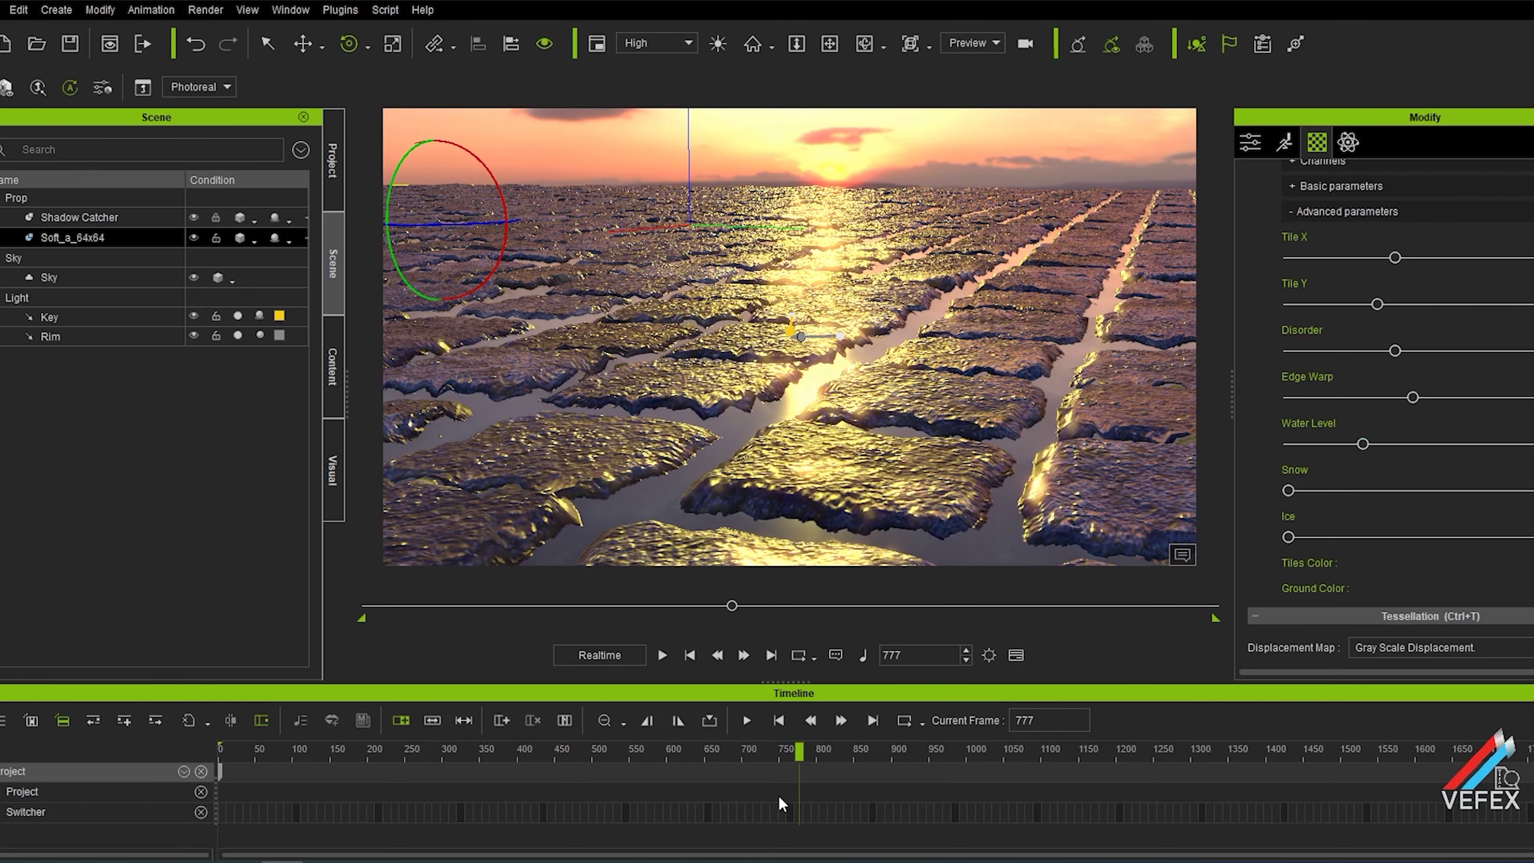
left_click(690, 656)
left_click(662, 655)
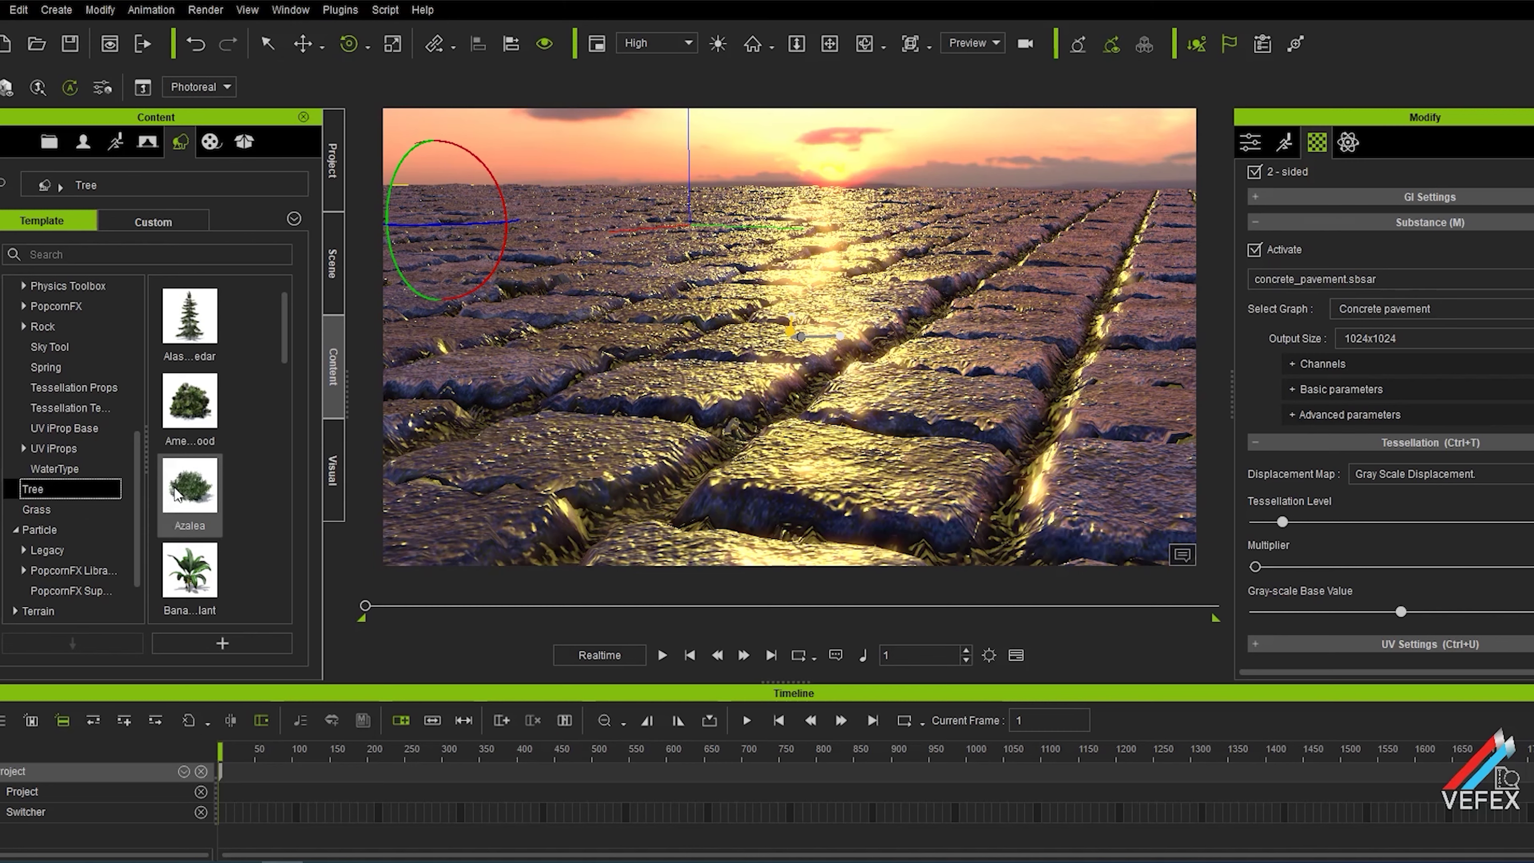
Add the dark rough grass clump beside the near cobblestones and scale it down to about 28.7.
scroll(192, 490, "down", 3)
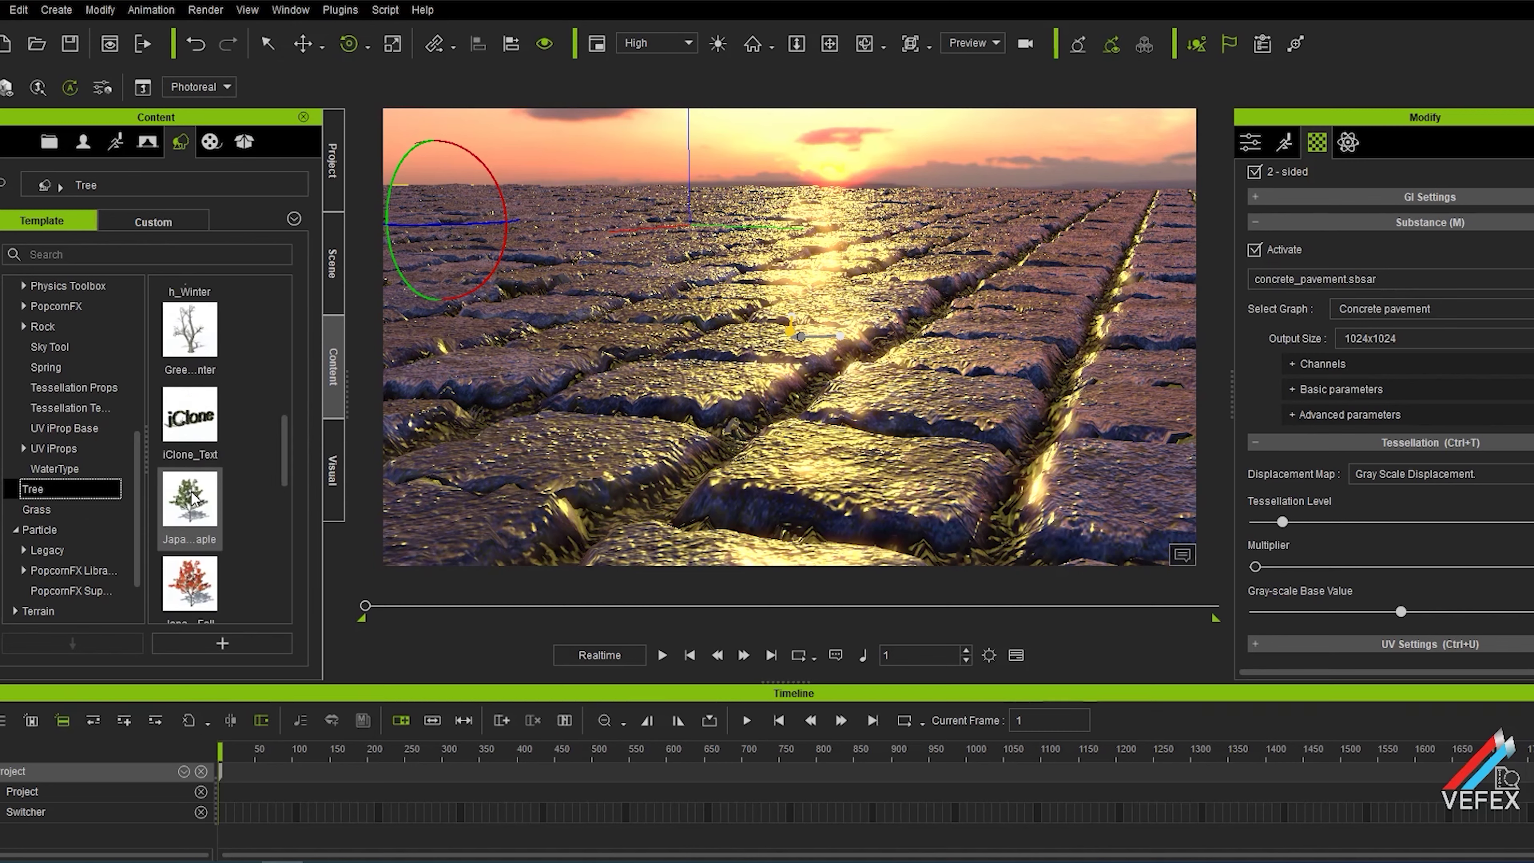
scroll(189, 493, "down", 3)
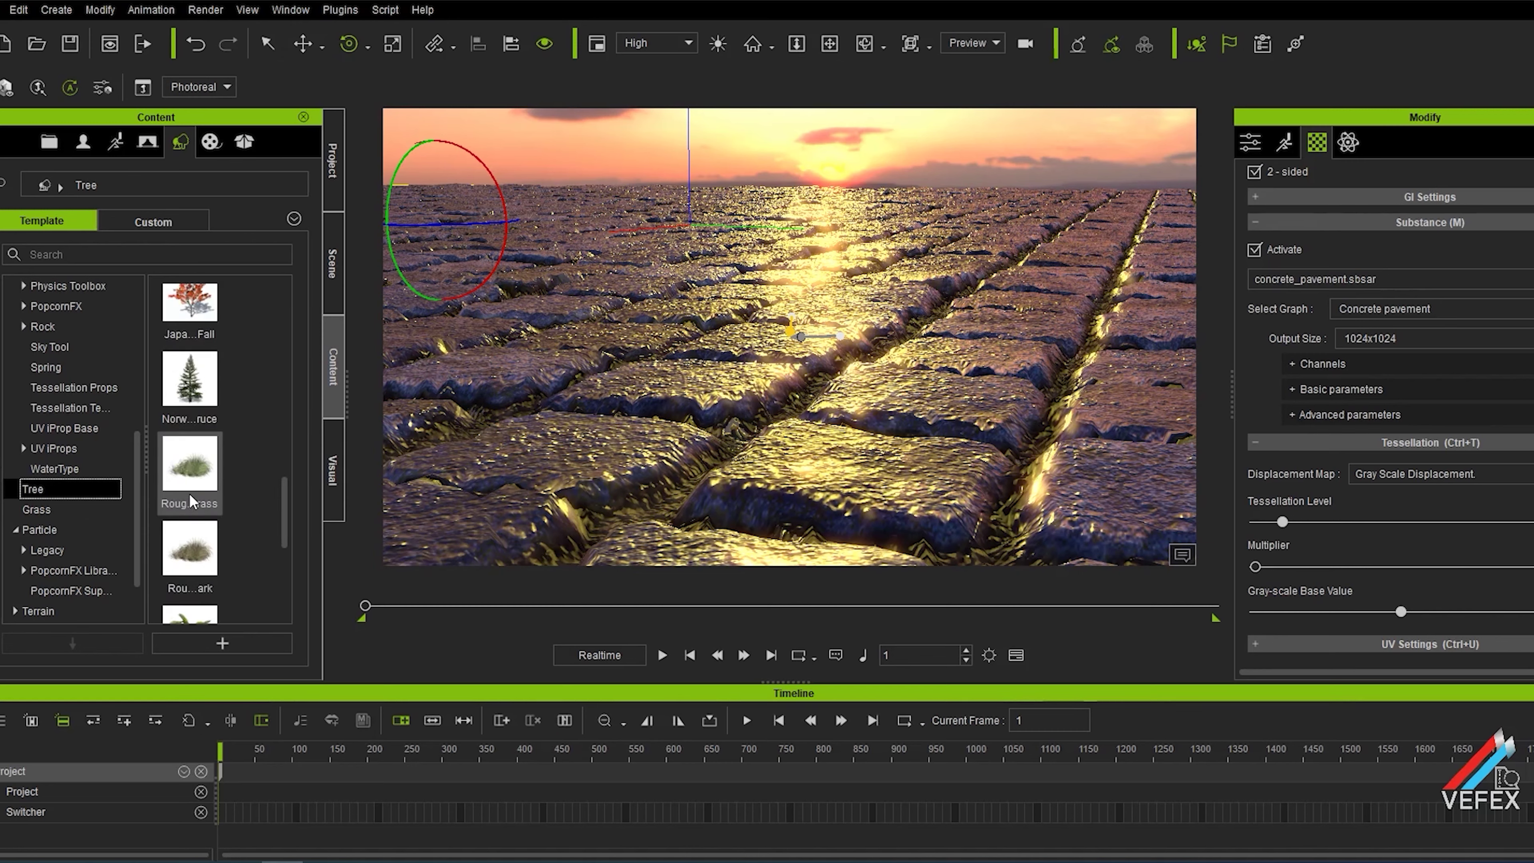
left_click_drag(191, 538, 441, 388)
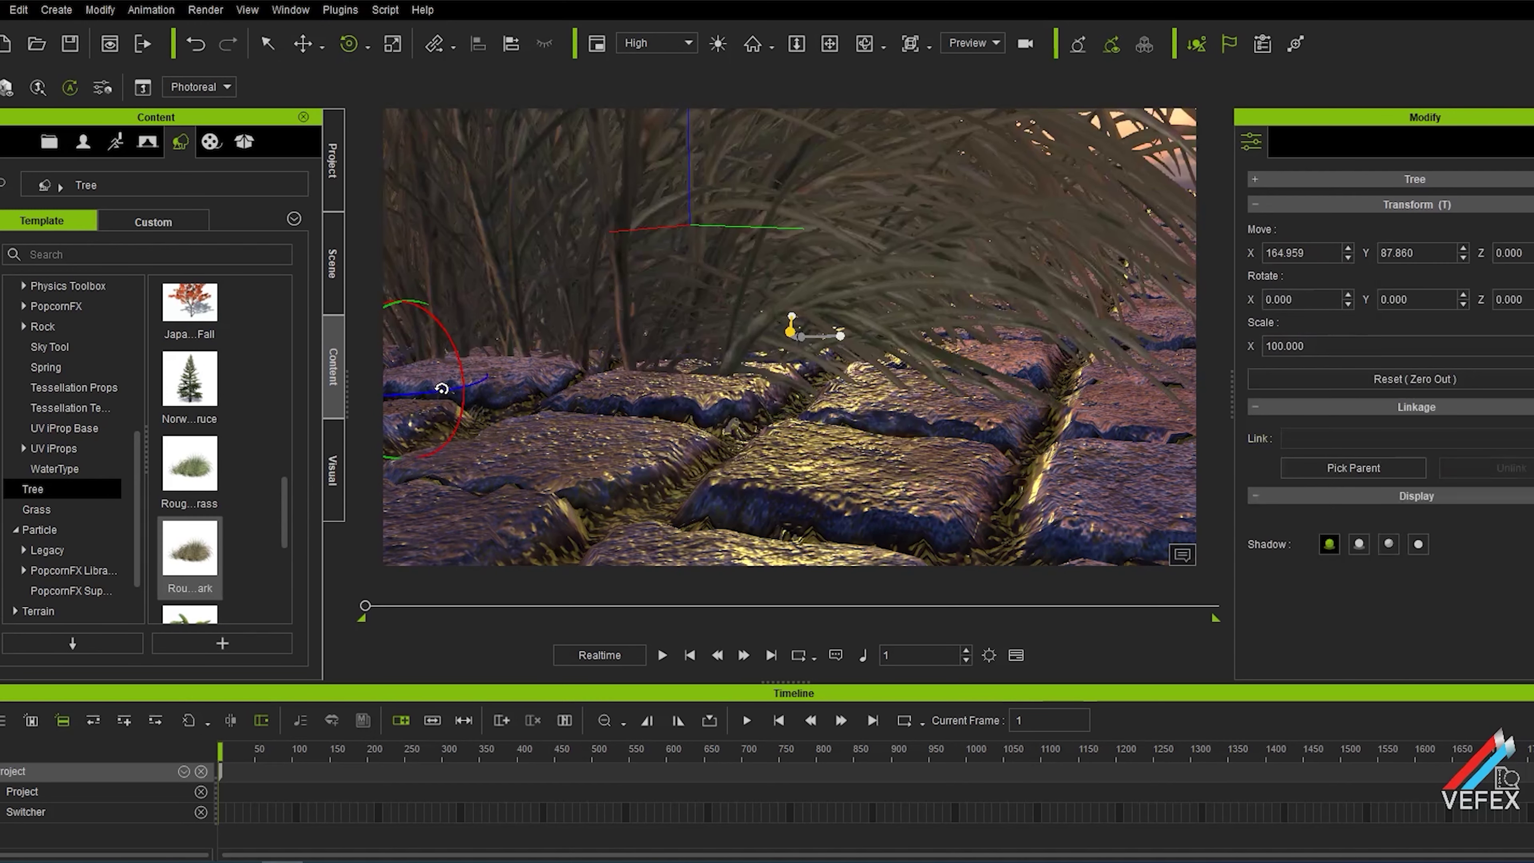
left_click(392, 43)
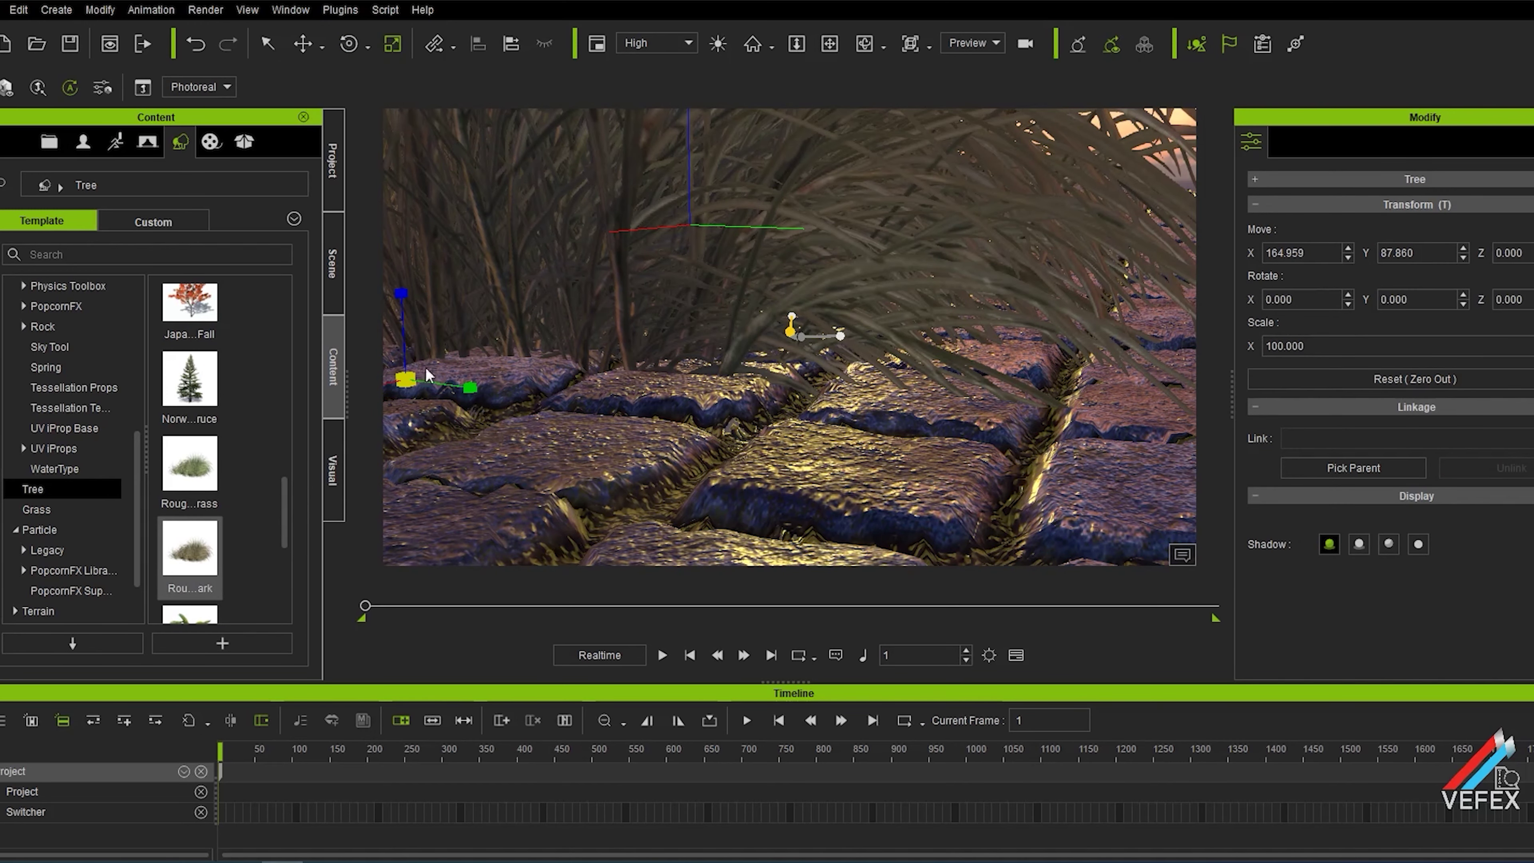
left_click_drag(407, 379, 369, 588)
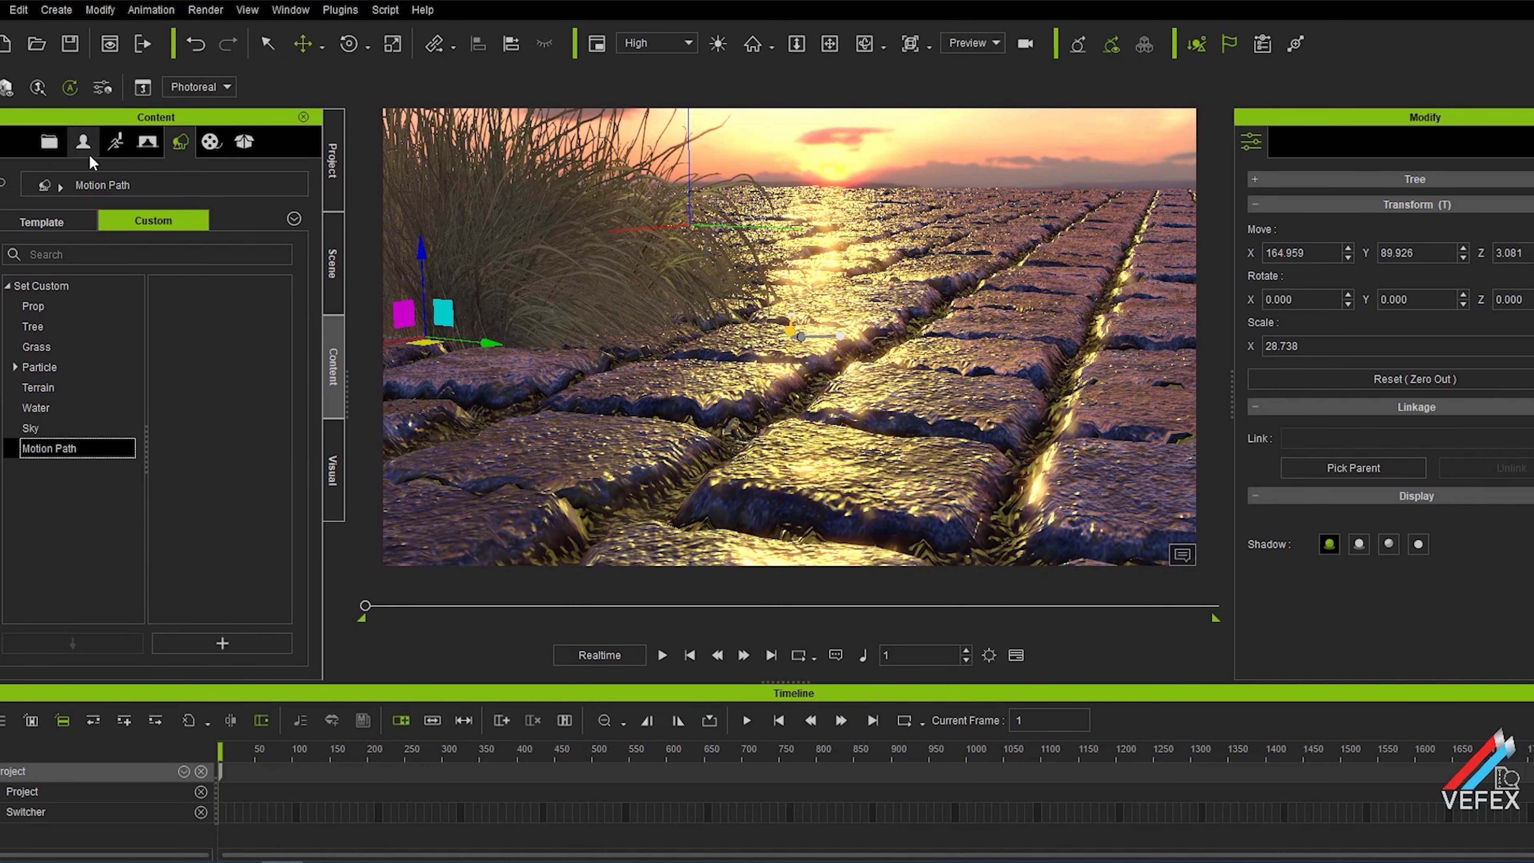
Place the Flamingo avatar from the custom Kokku folder in the scene and apply its walk motion at the first frame.
left_click(89, 146)
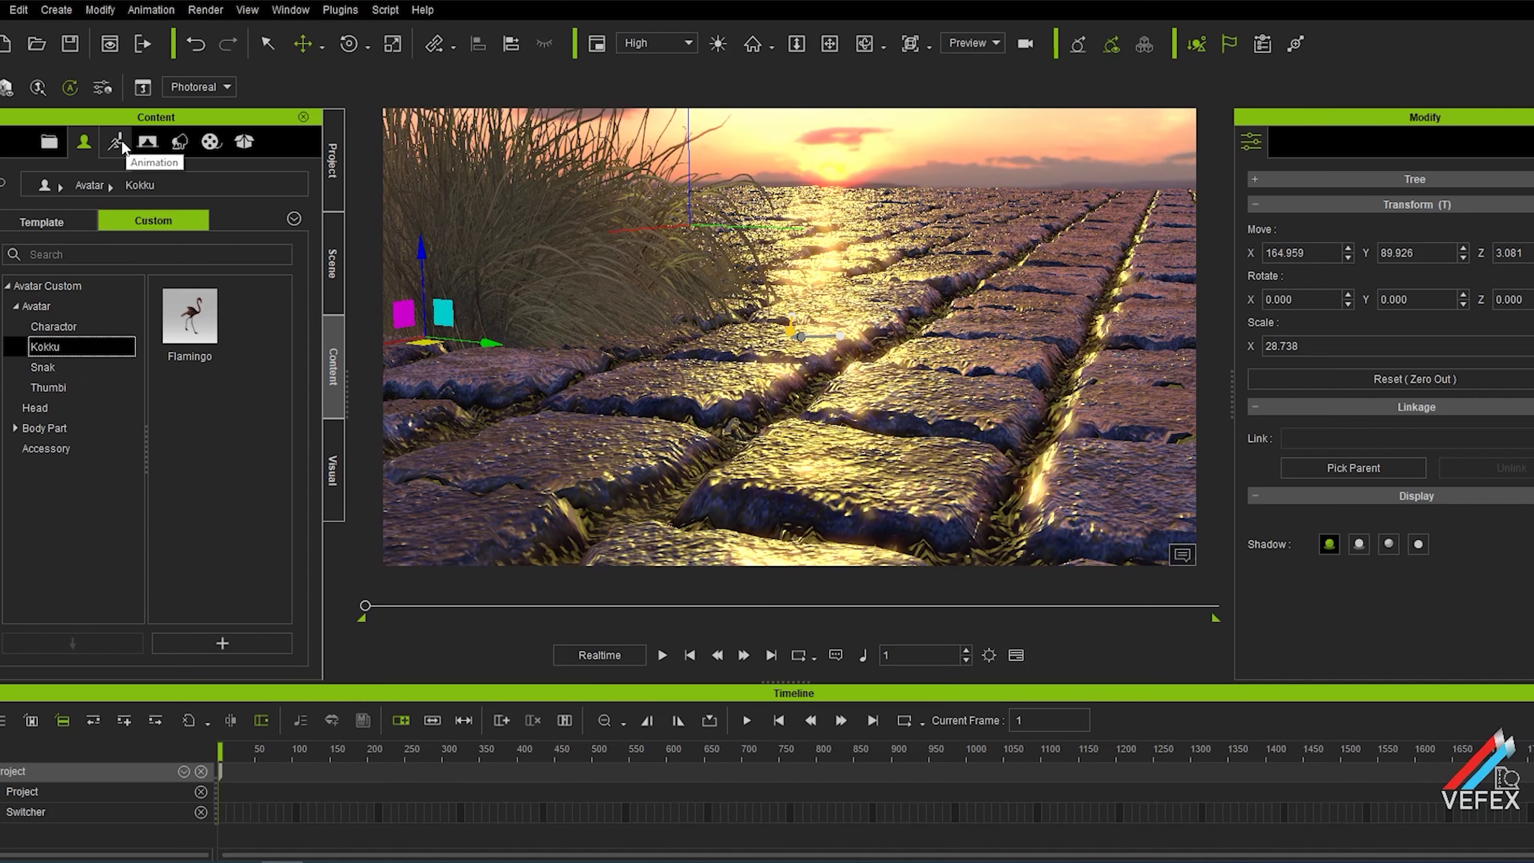
left_click_drag(184, 321, 790, 222)
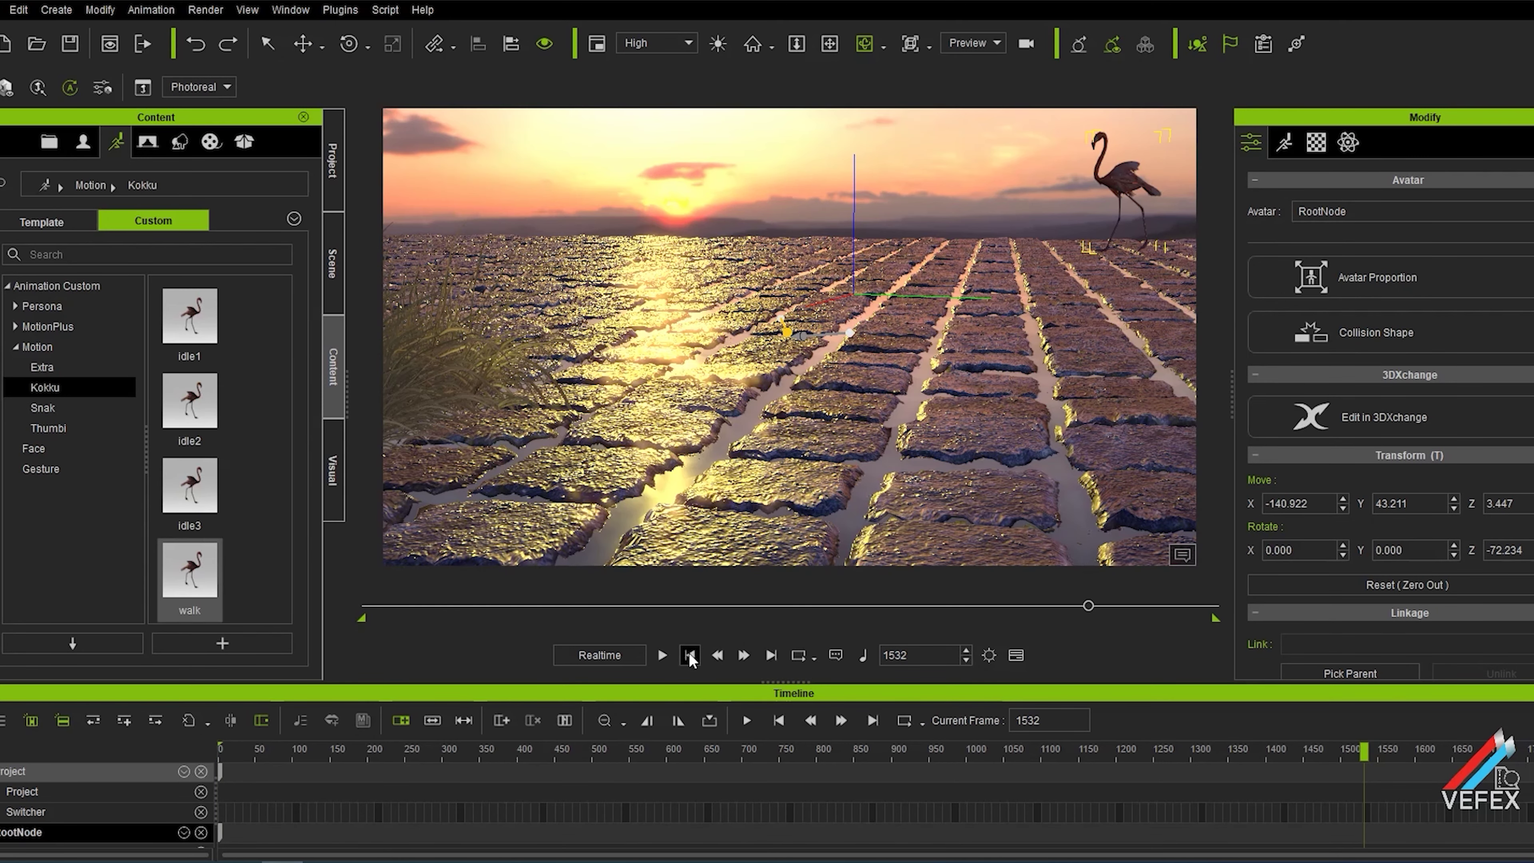
left_click(689, 655)
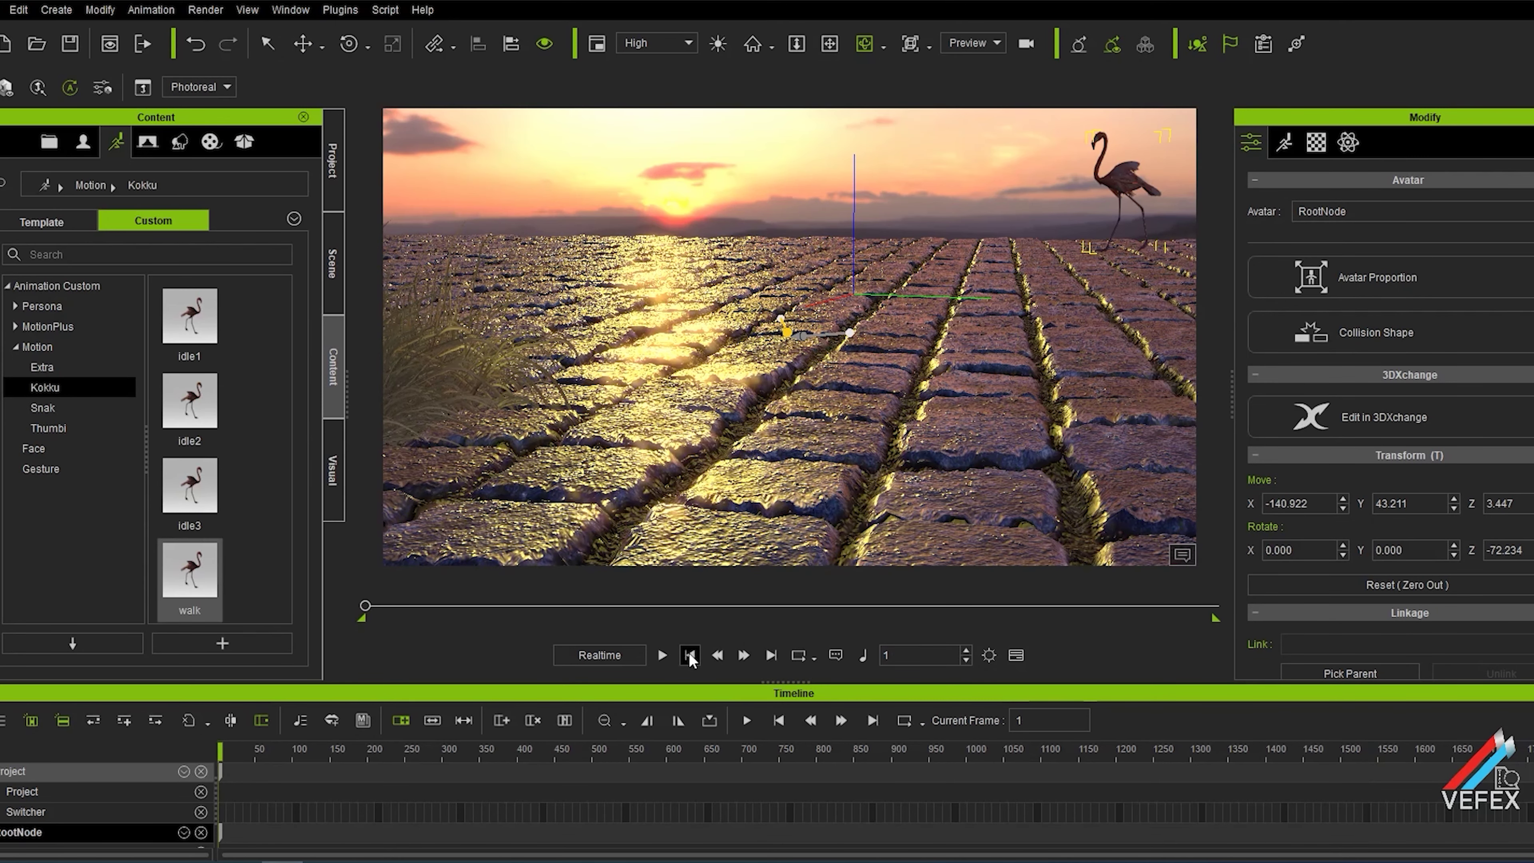
left_click_drag(190, 570, 1116, 166)
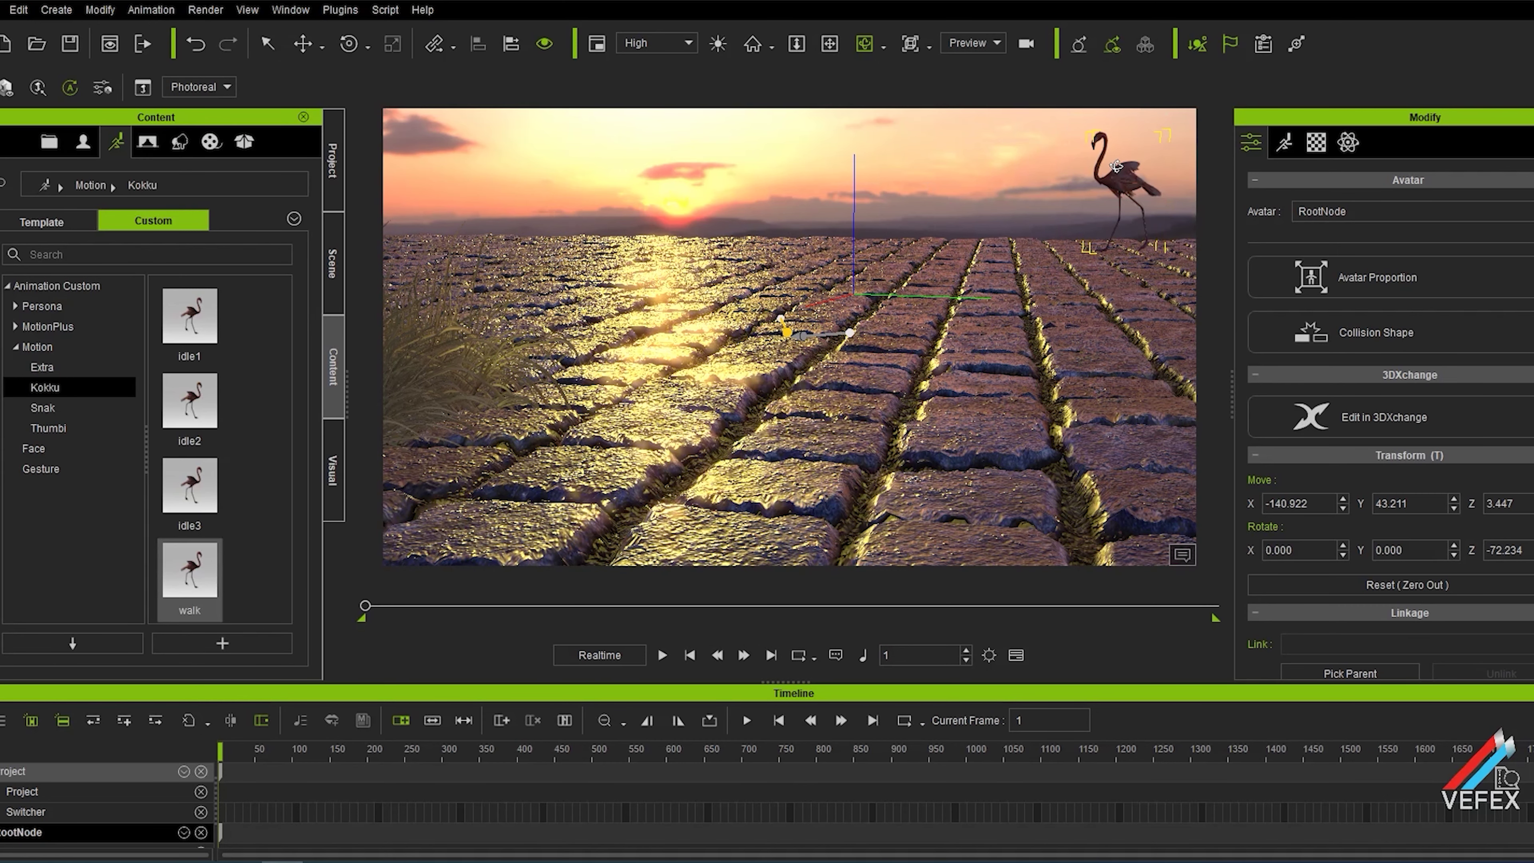
left_click(663, 655)
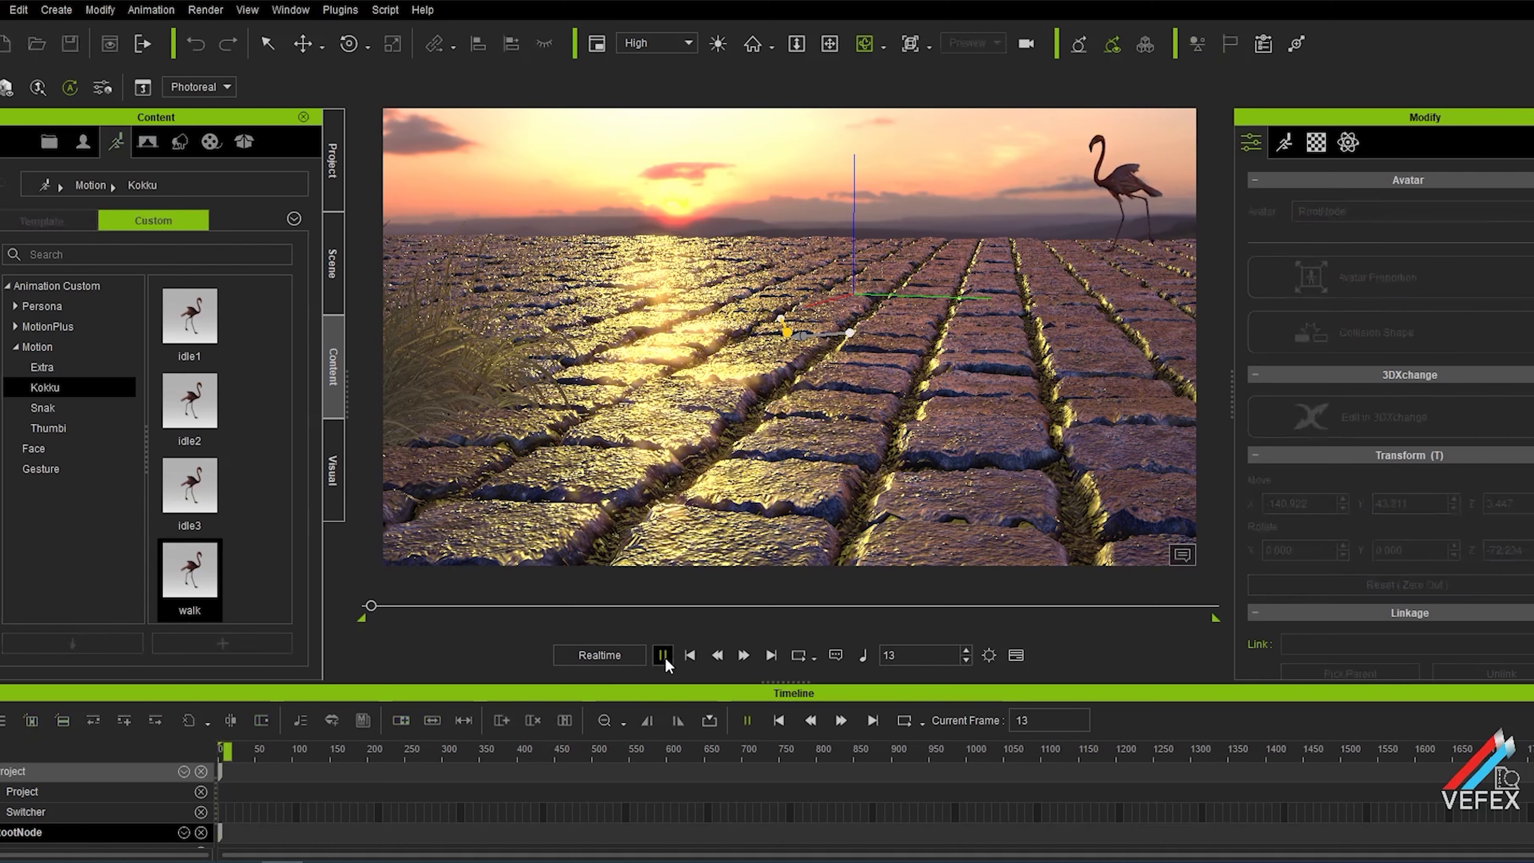
left_click(662, 656)
left_click_drag(387, 606, 321, 607)
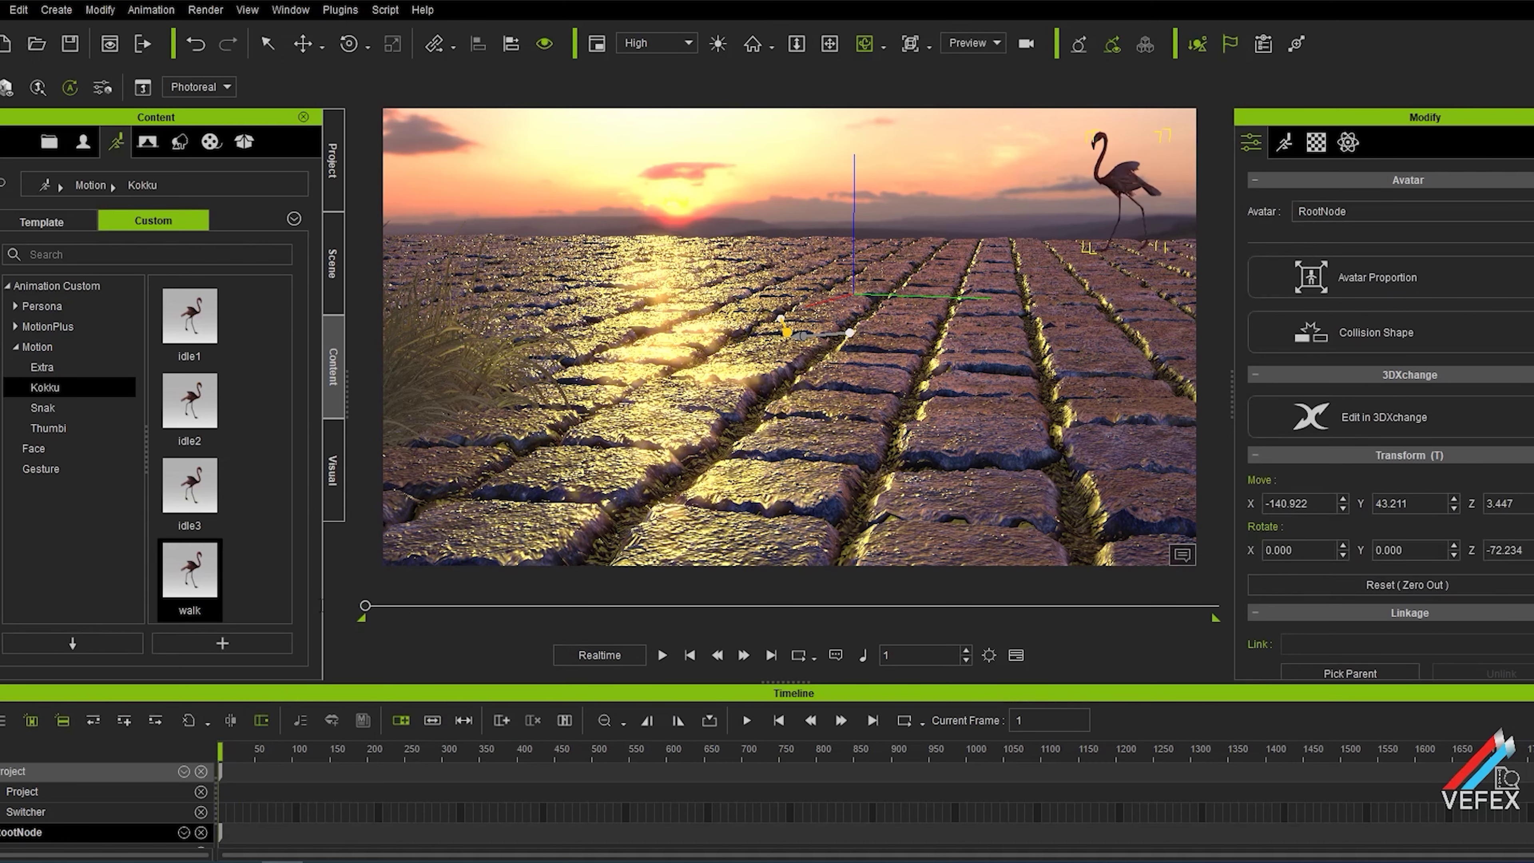
At frame 776, move the flamingo across the pavement's far edge toward the setting sun.
left_click_drag(505, 629, 855, 659)
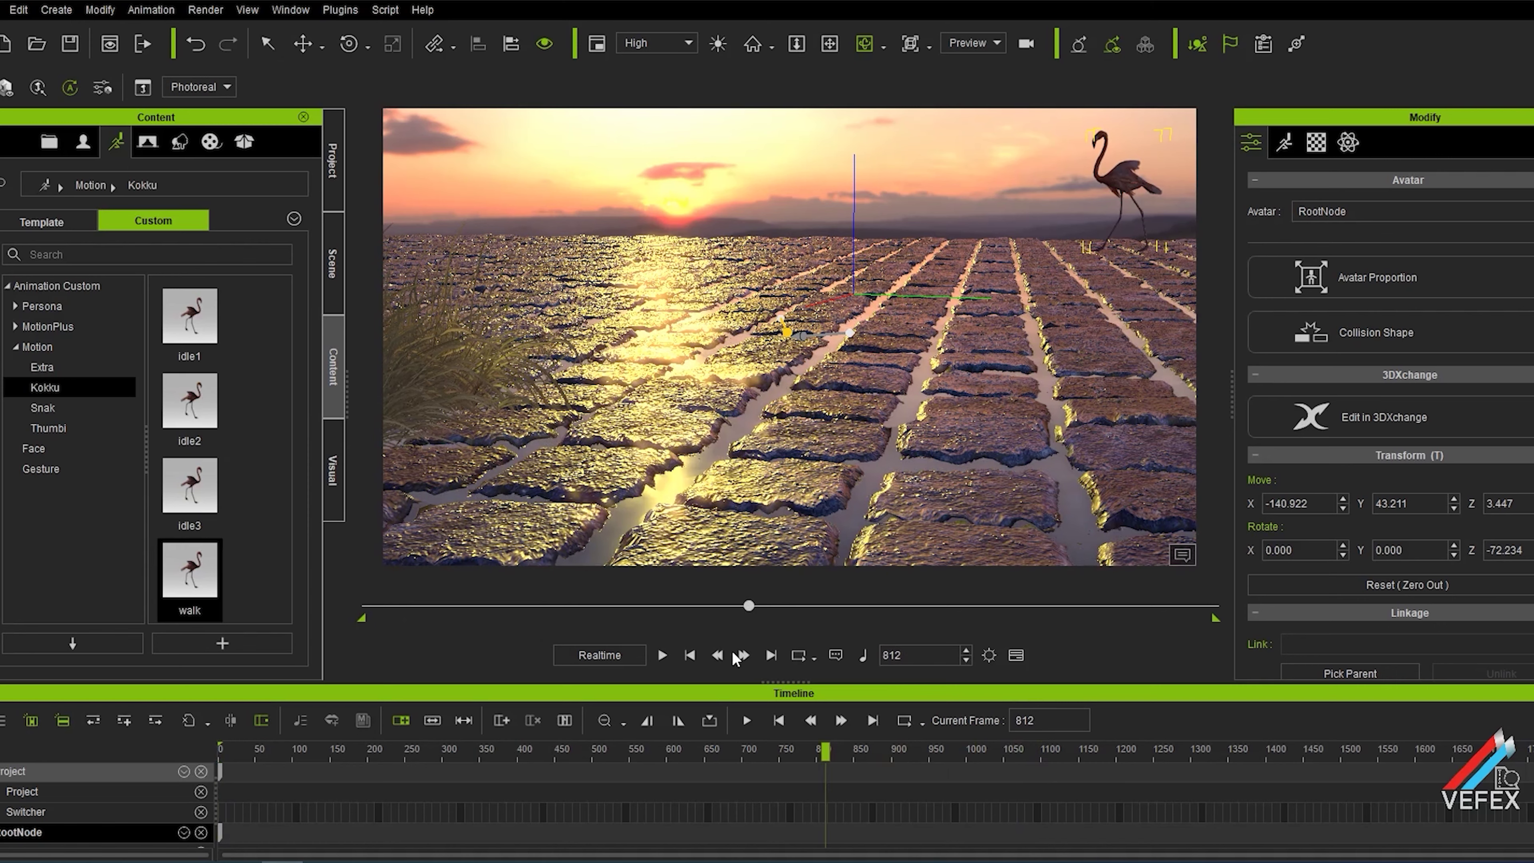
left_click(732, 606)
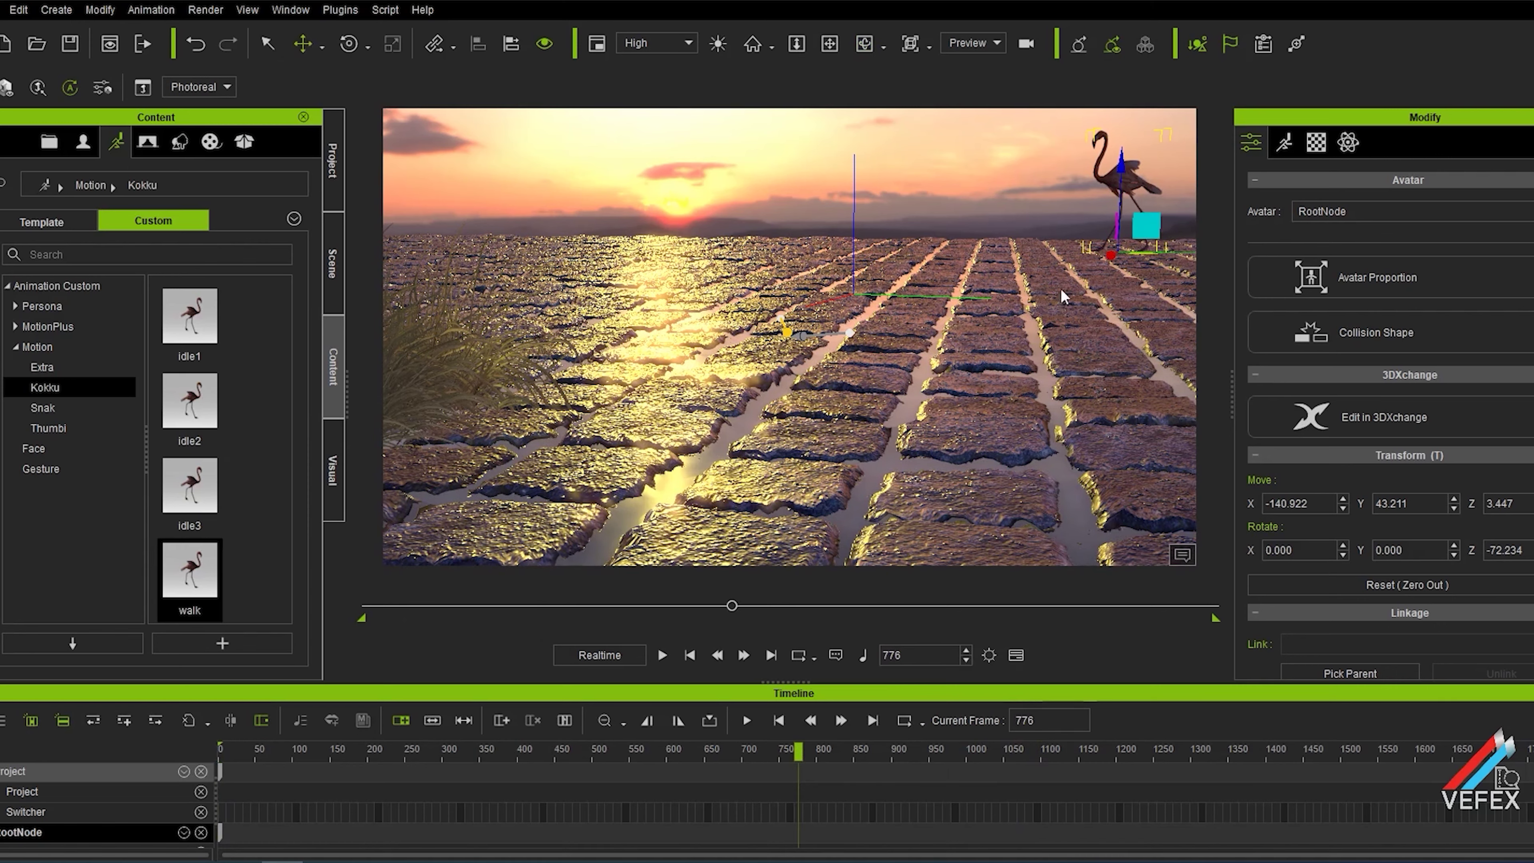
left_click_drag(1165, 252, 816, 275)
left_click_drag(797, 219, 752, 217)
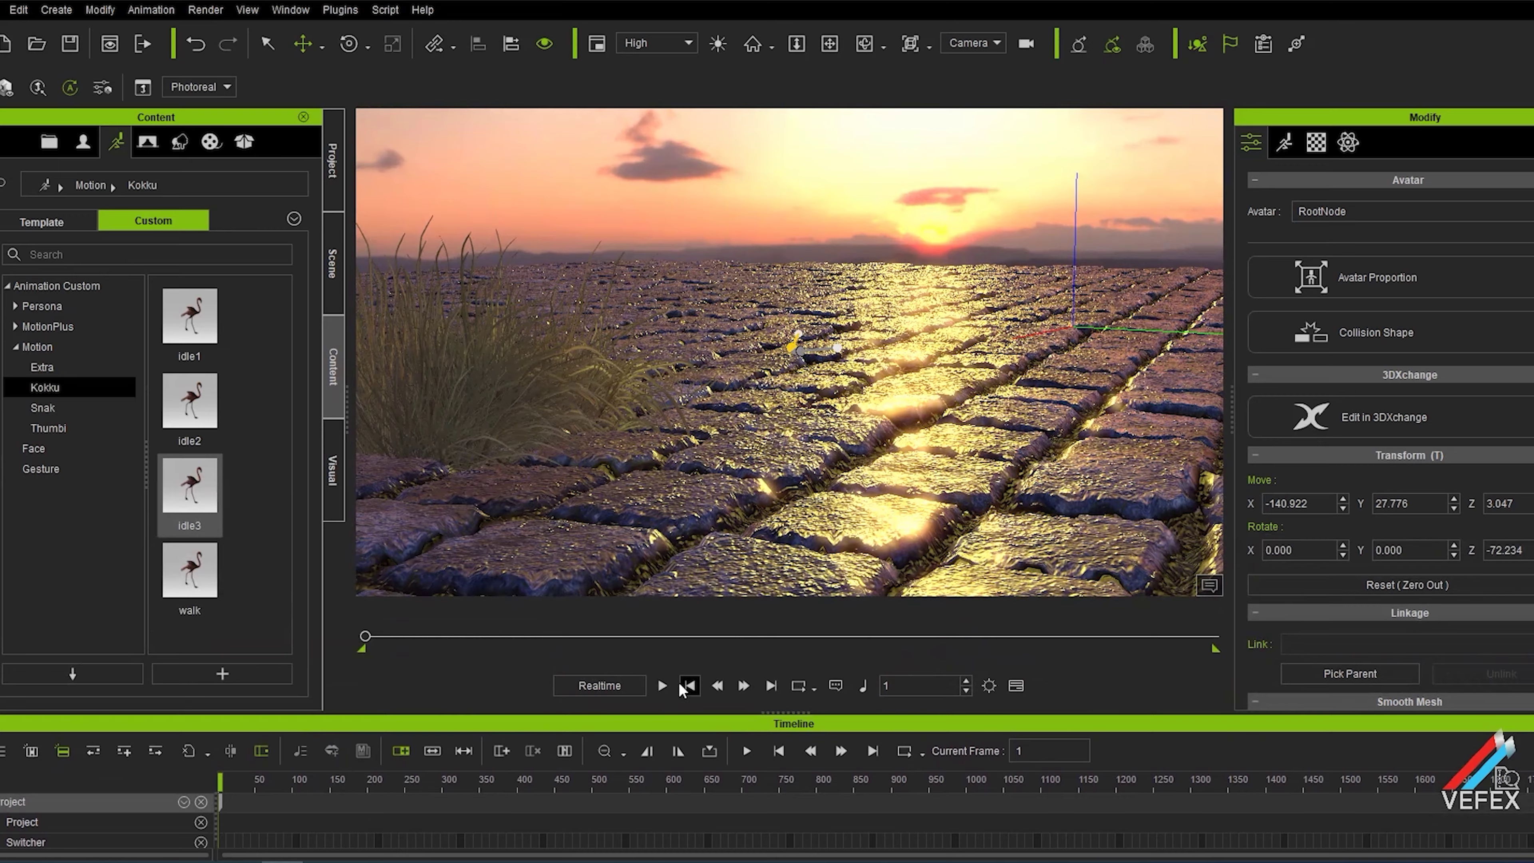
Play back the flamingo and rising-water animation through the camera and return to the first frame.
left_click(665, 686)
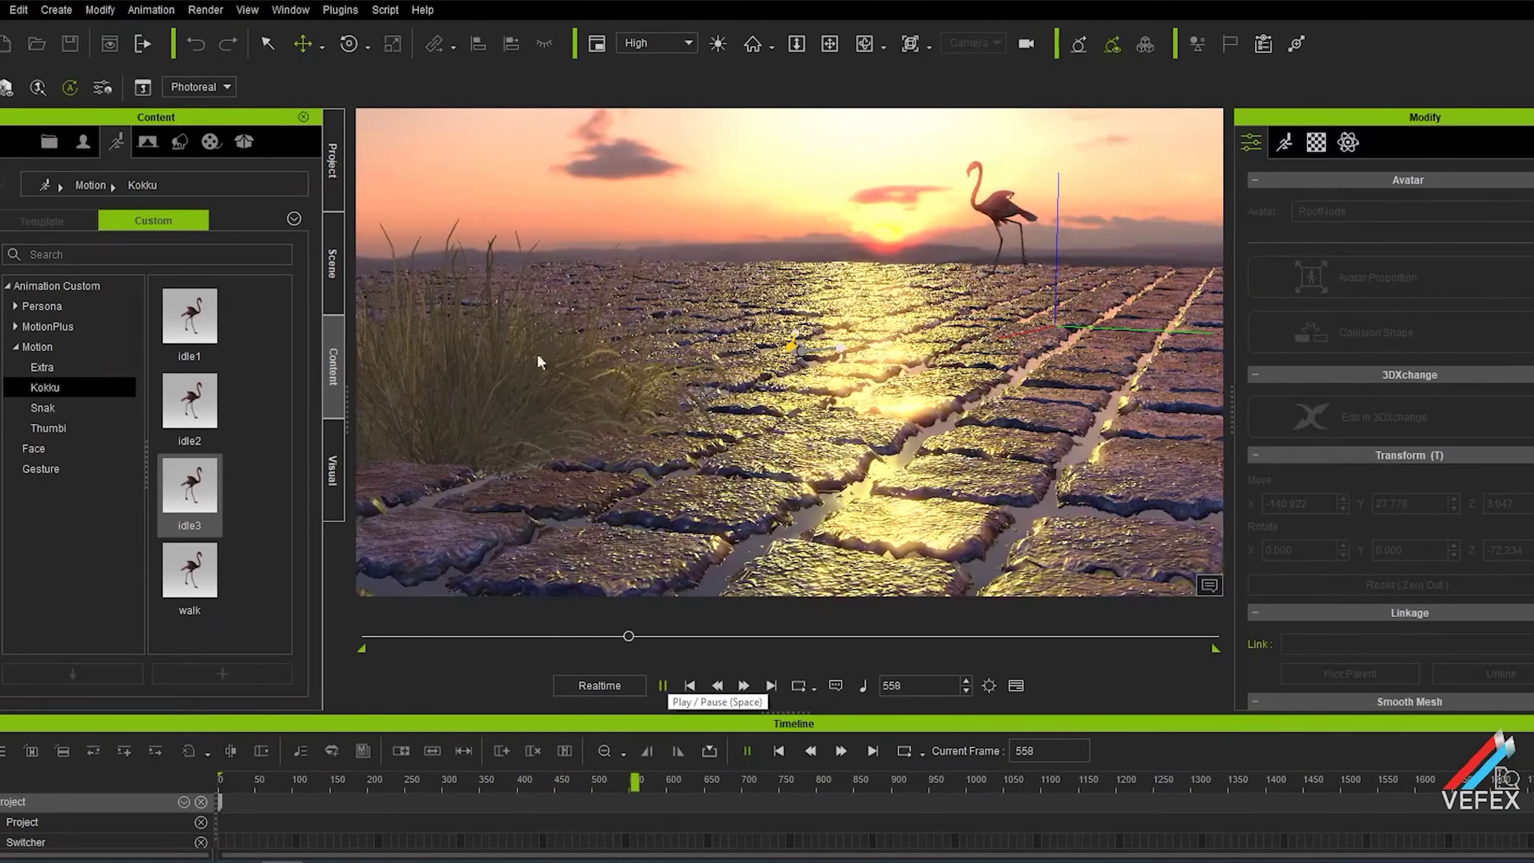
left_click(662, 685)
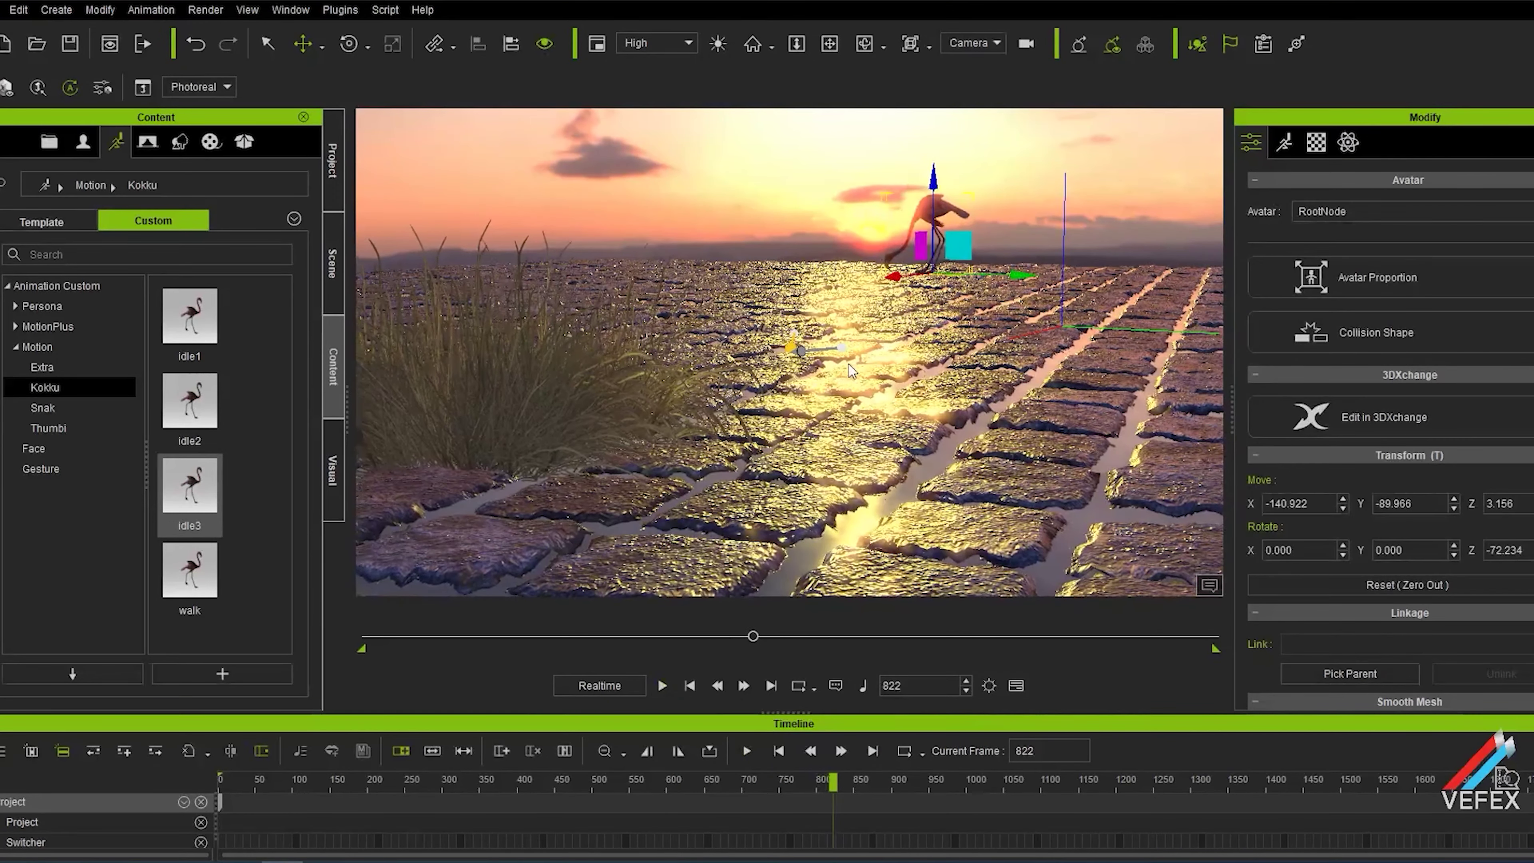
left_click(692, 687)
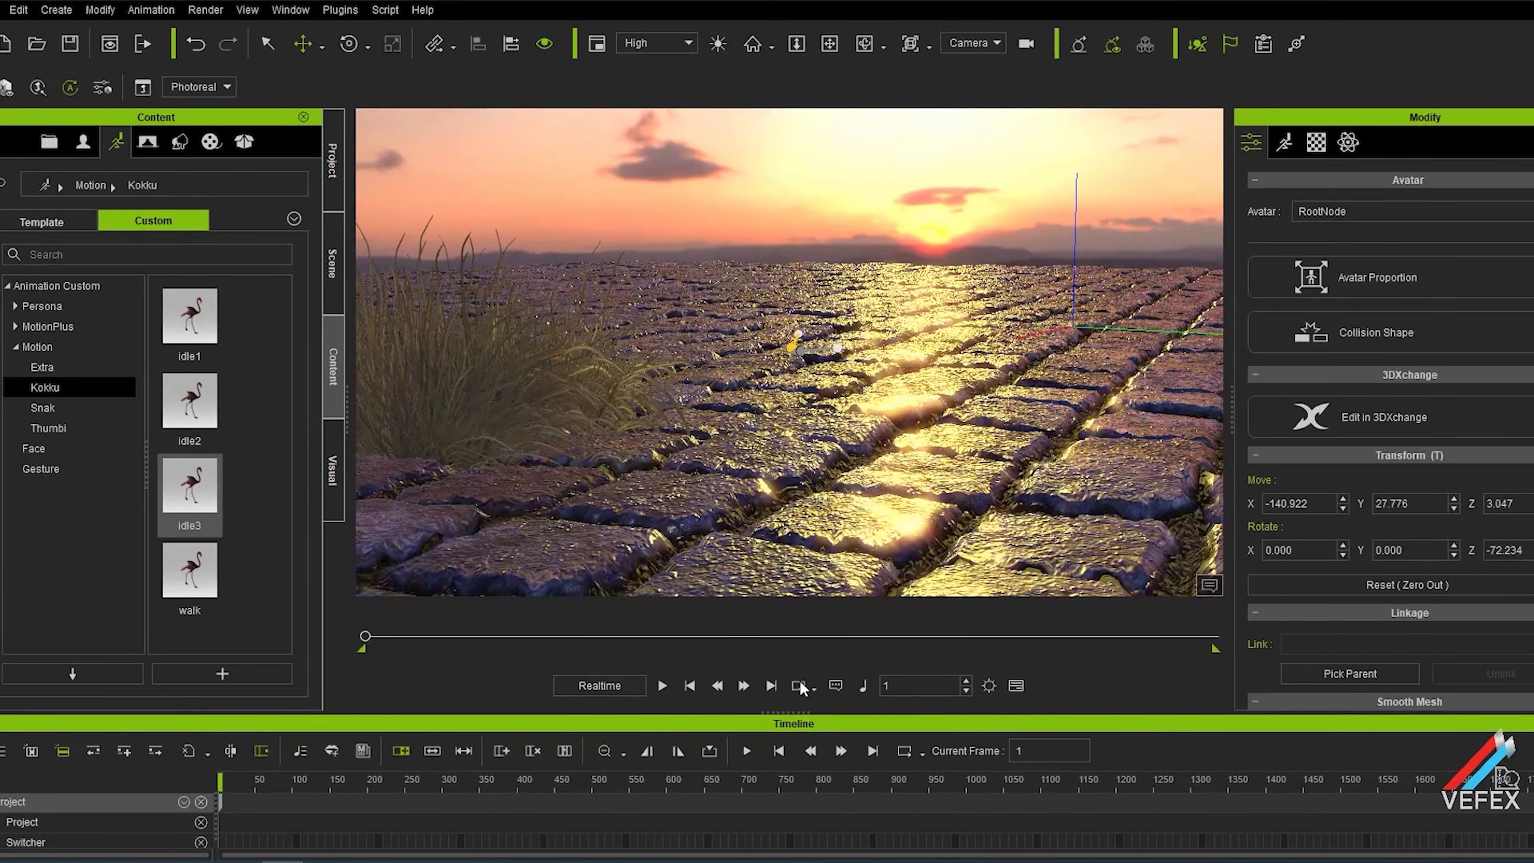
Export the scene as the MP4 video test, using Final Render quality and the range 1 to 1800.
left_click(205, 10)
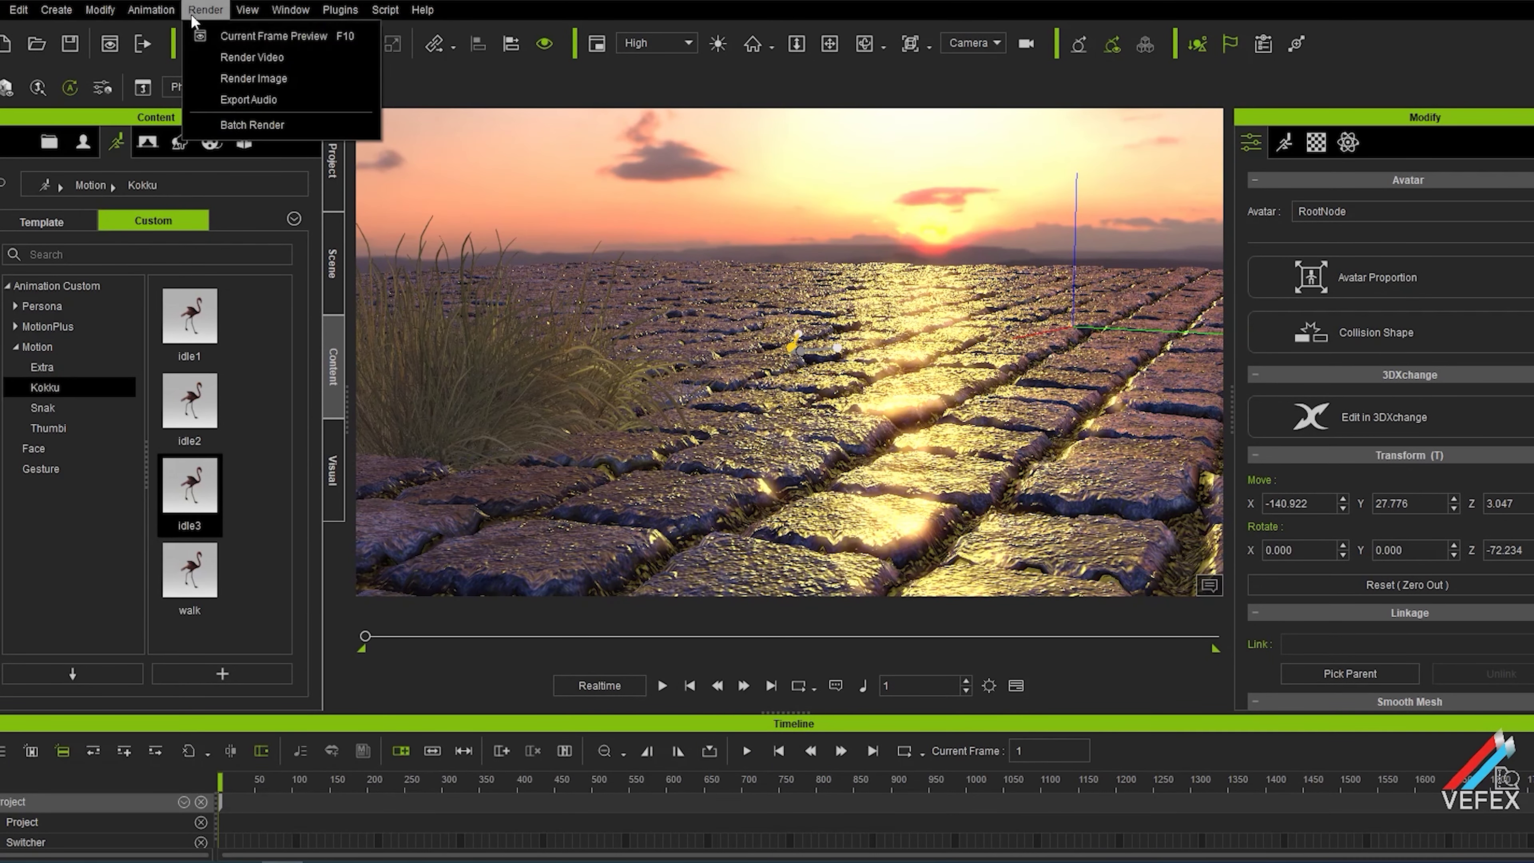
left_click(274, 58)
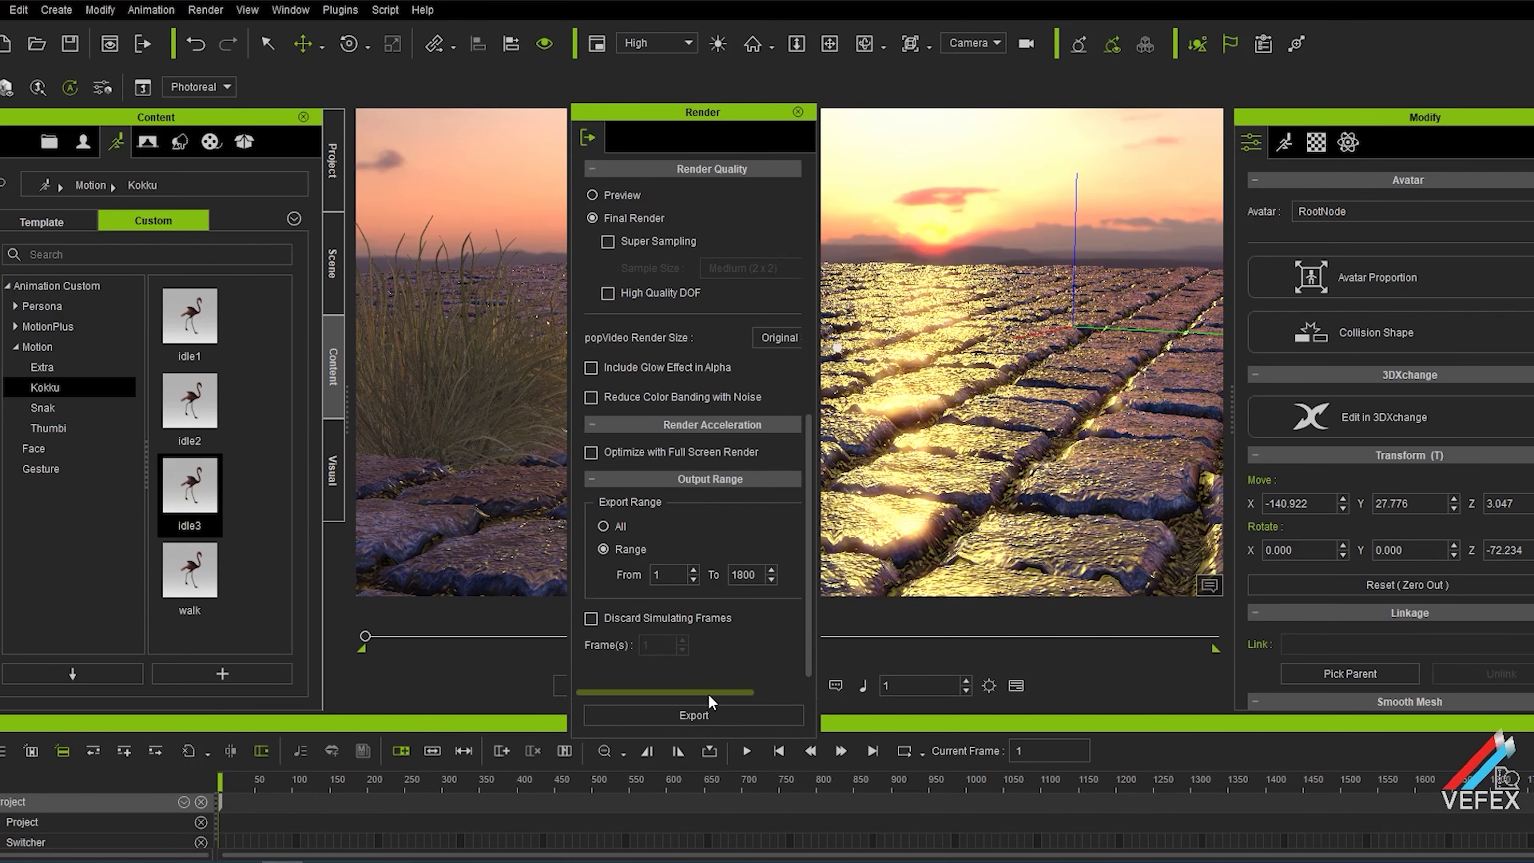
left_click(707, 718)
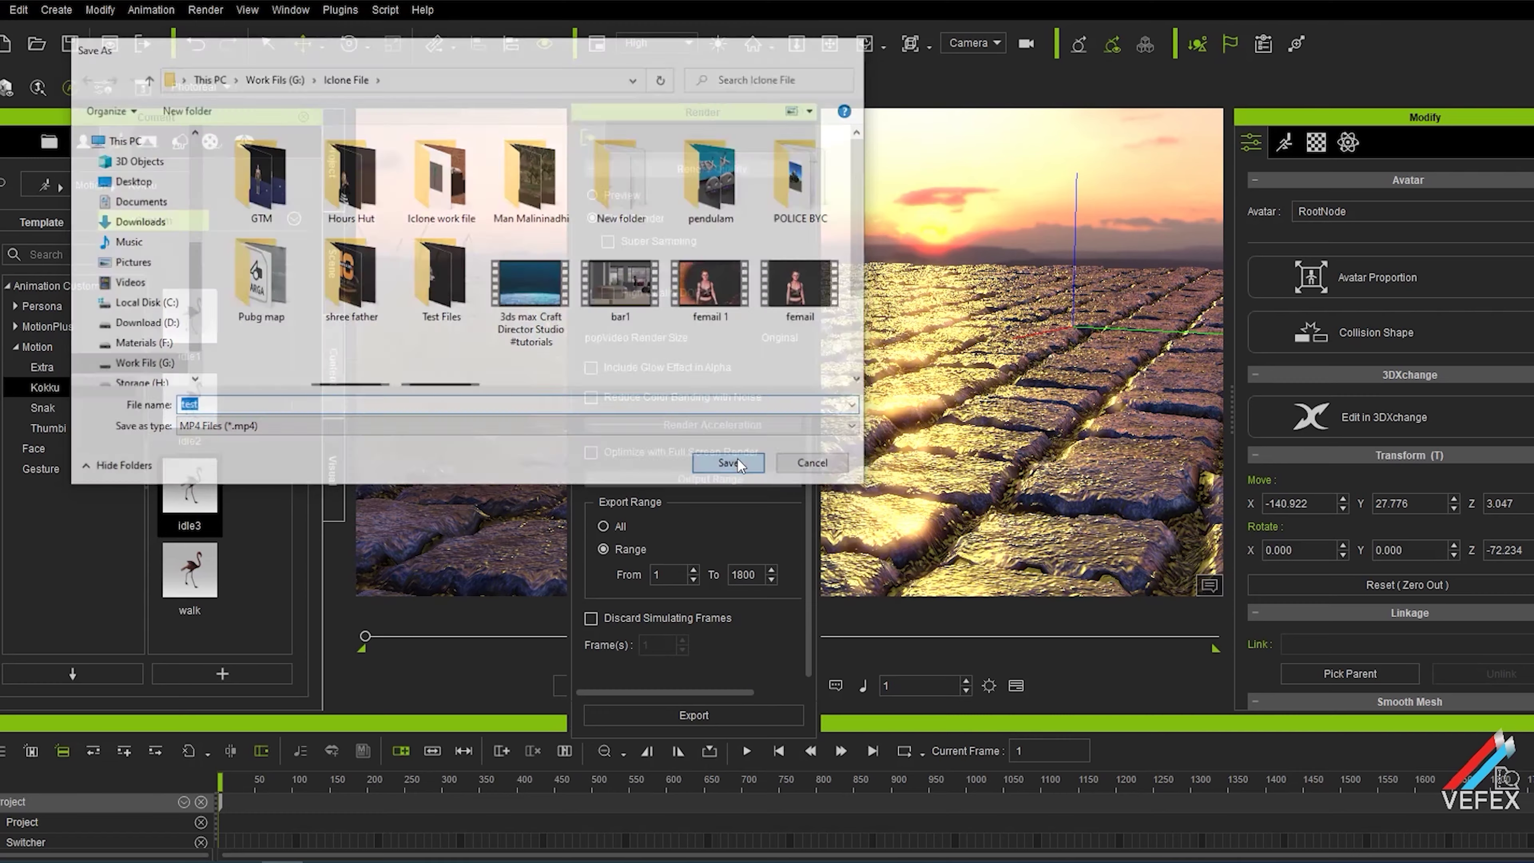
left_click(728, 463)
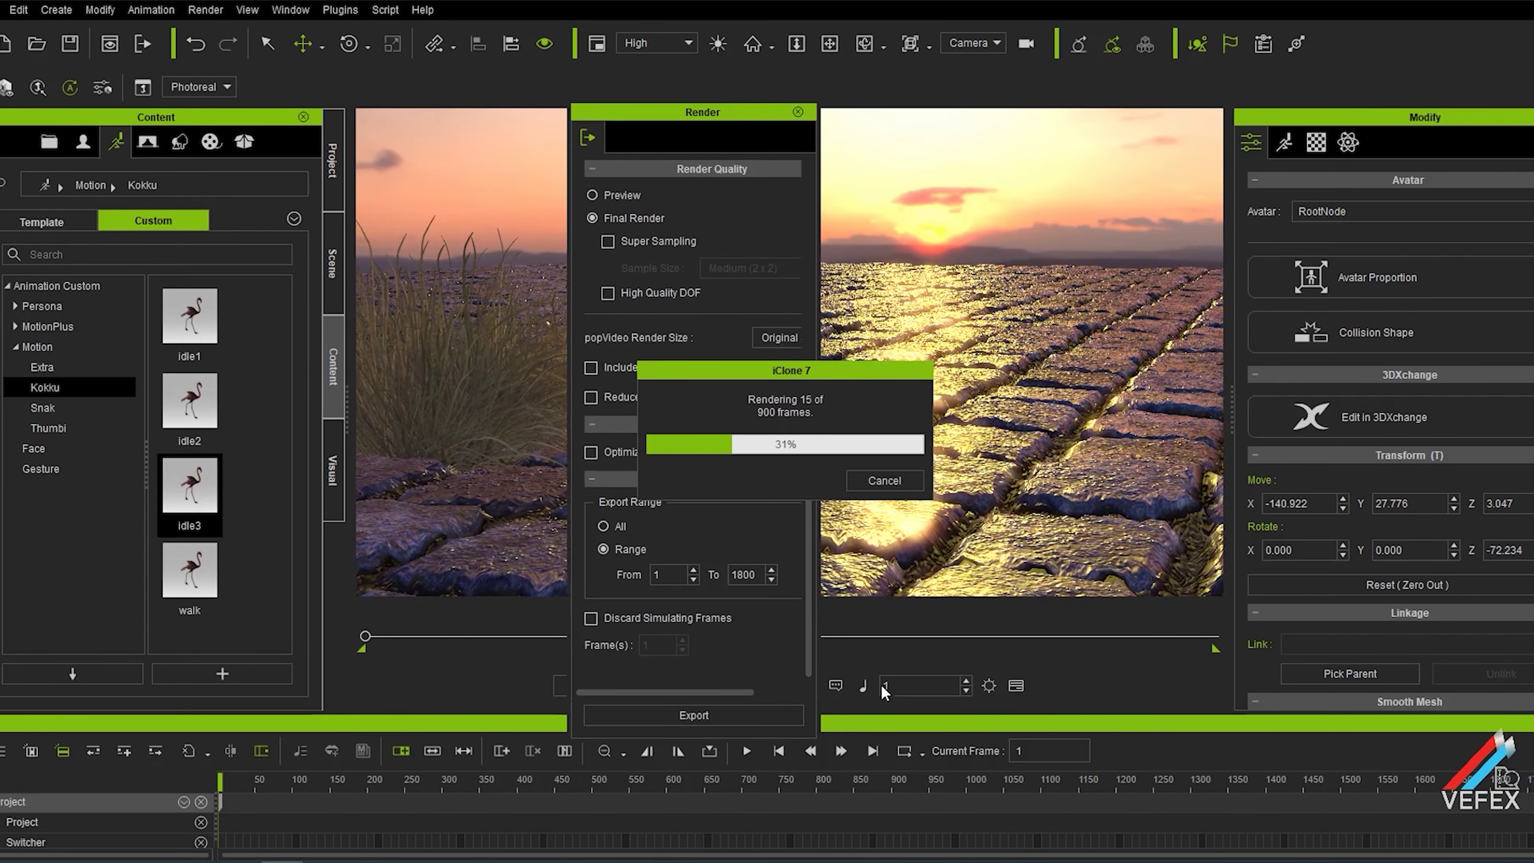